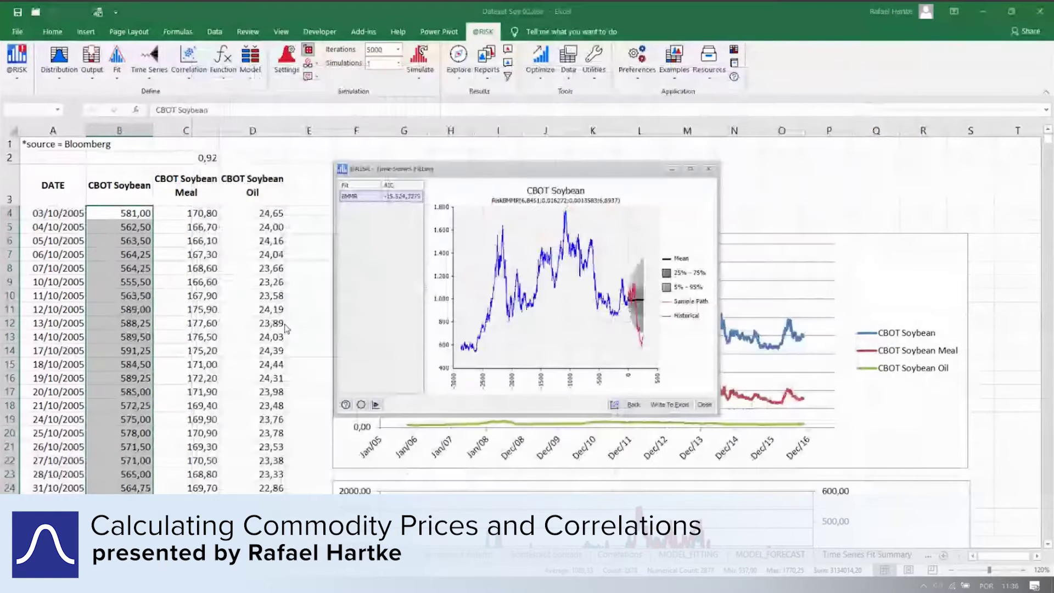
- Move the Time Series Fitting window to the upper left, enlarge it, and redraw a sample path
left_click_drag(432, 171, 177, 85)
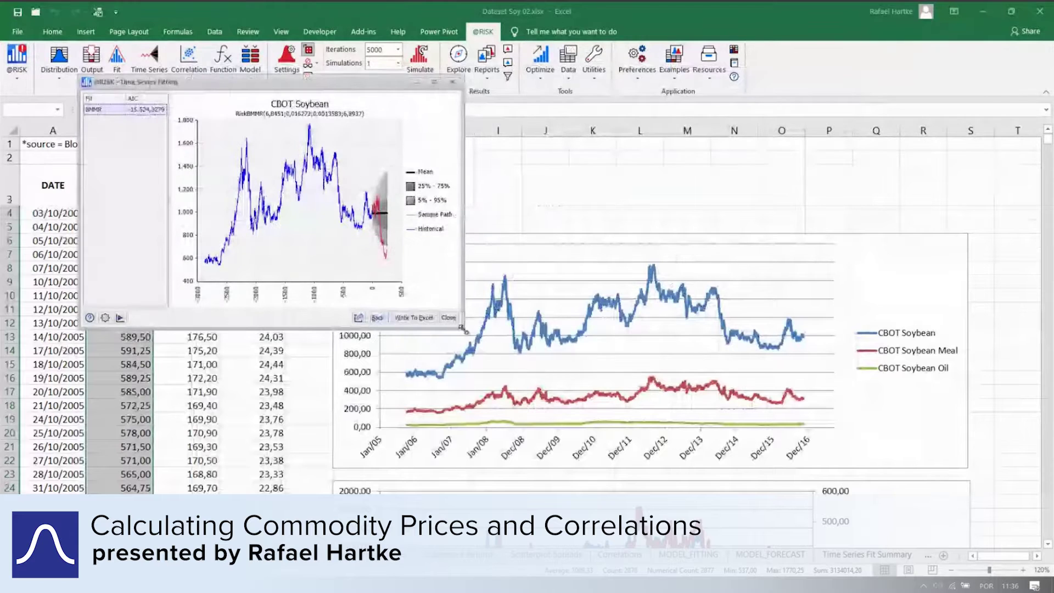
left_click_drag(464, 329, 947, 534)
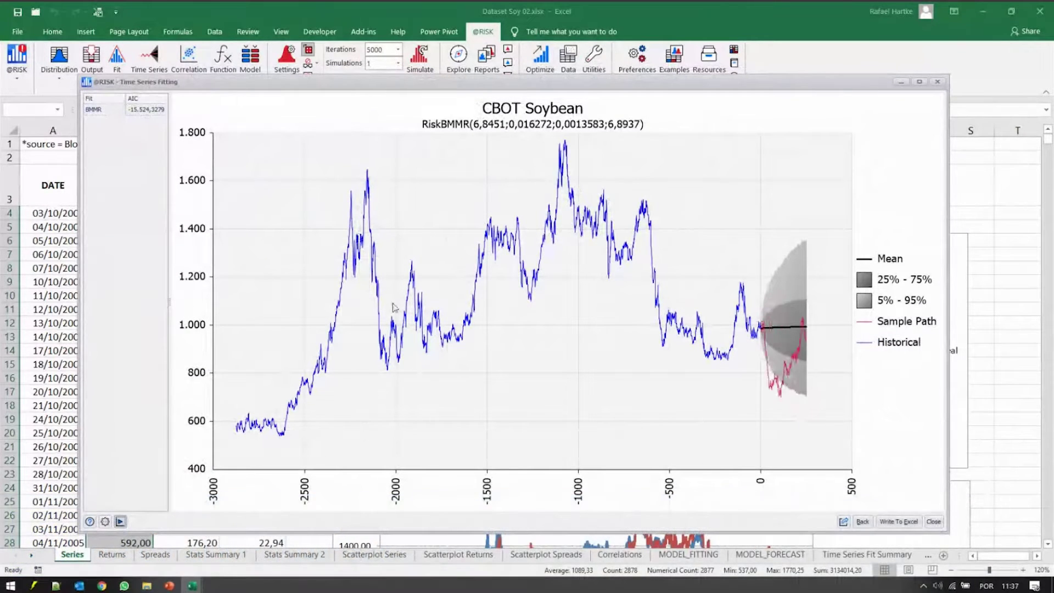
left_click(565, 140)
- Redraw the red BMMR forecast sample path four more times through the forecast fan
left_click(709, 363)
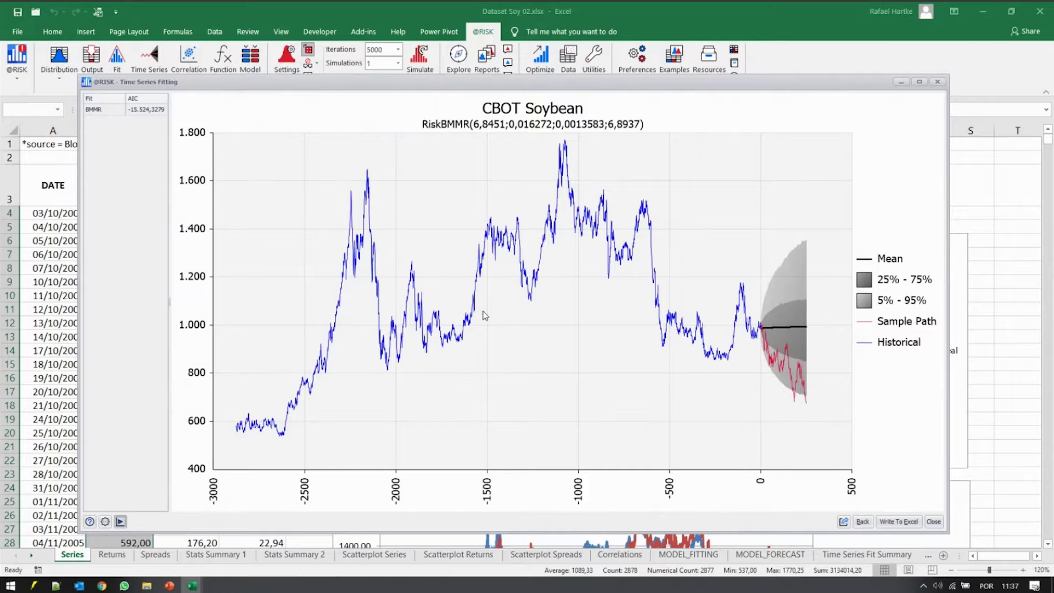
left_click(529, 326)
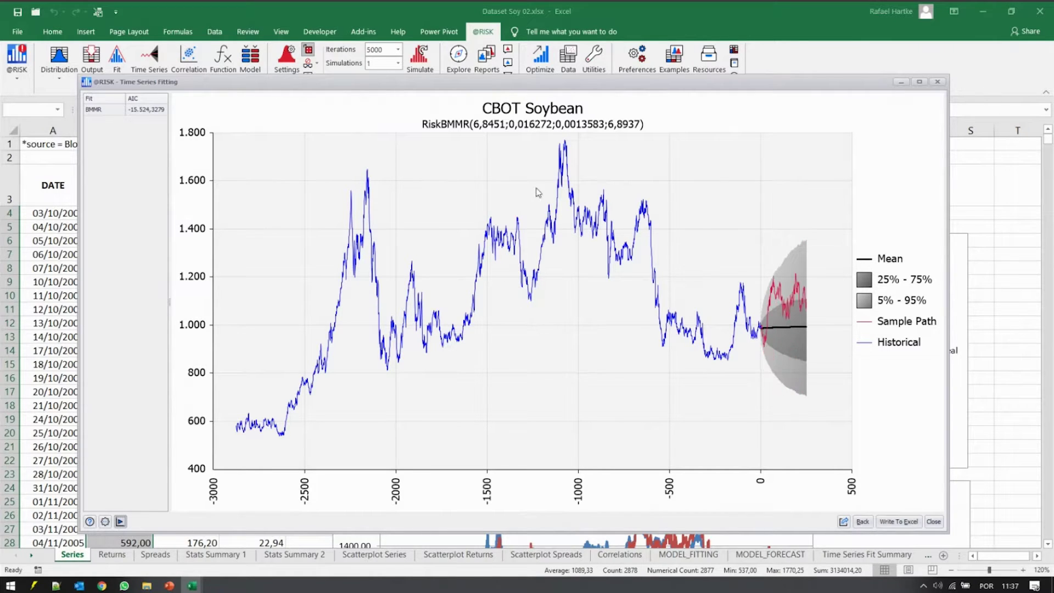
left_click(566, 180)
left_click(630, 205)
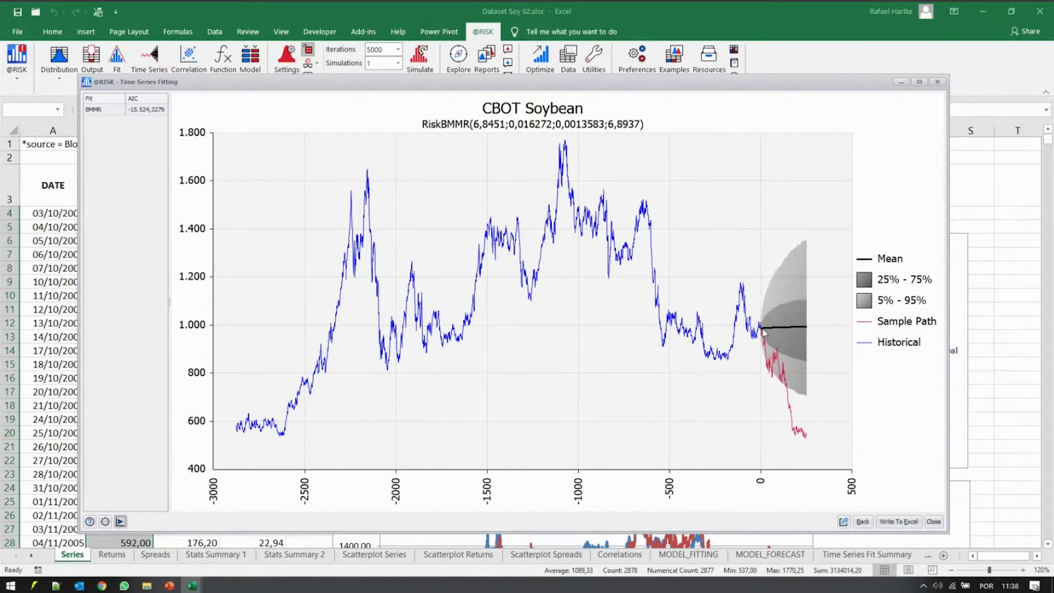
- Generate four more random forecast paths, comparing rising and falling ones with the price history
left_click(808, 329)
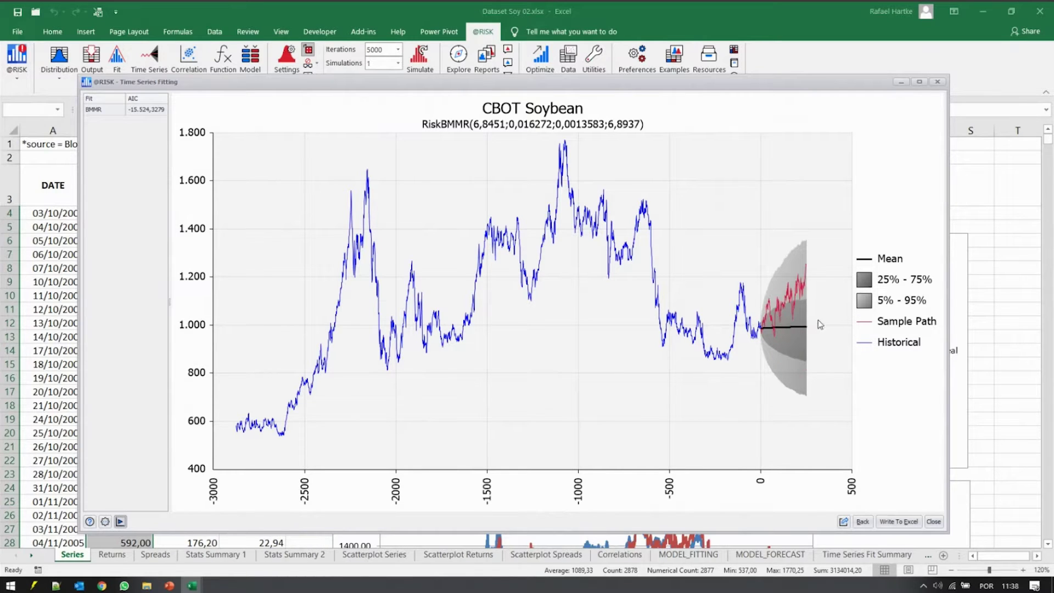
left_click(888, 281)
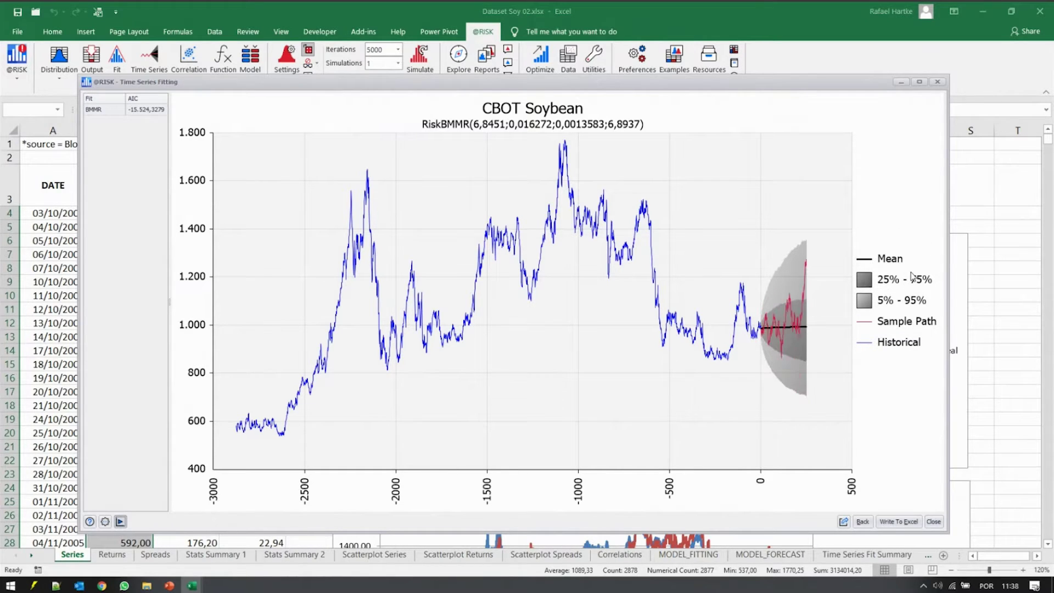
left_click(812, 399)
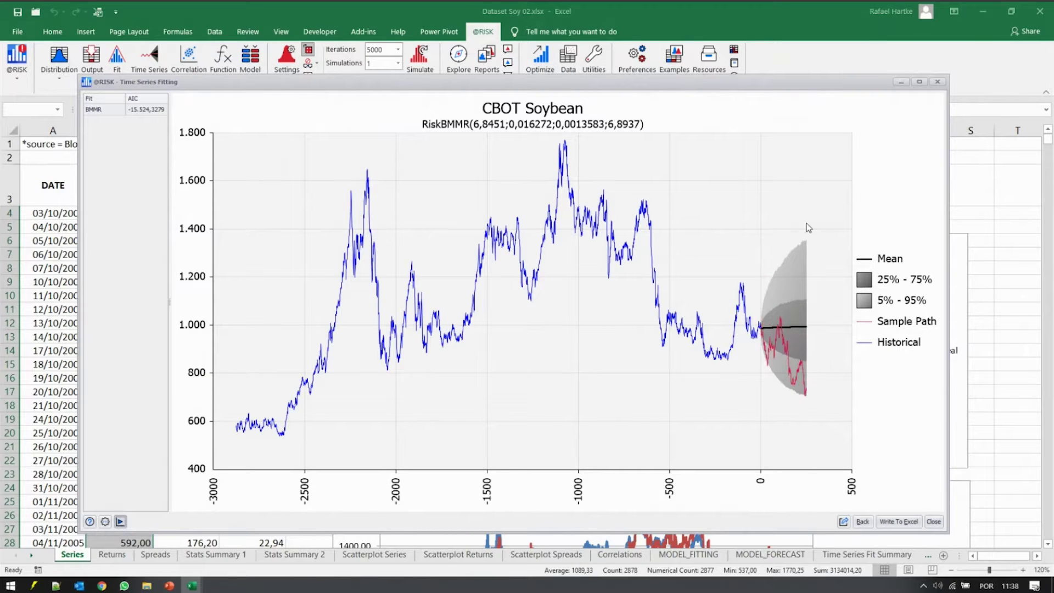
left_click(807, 246)
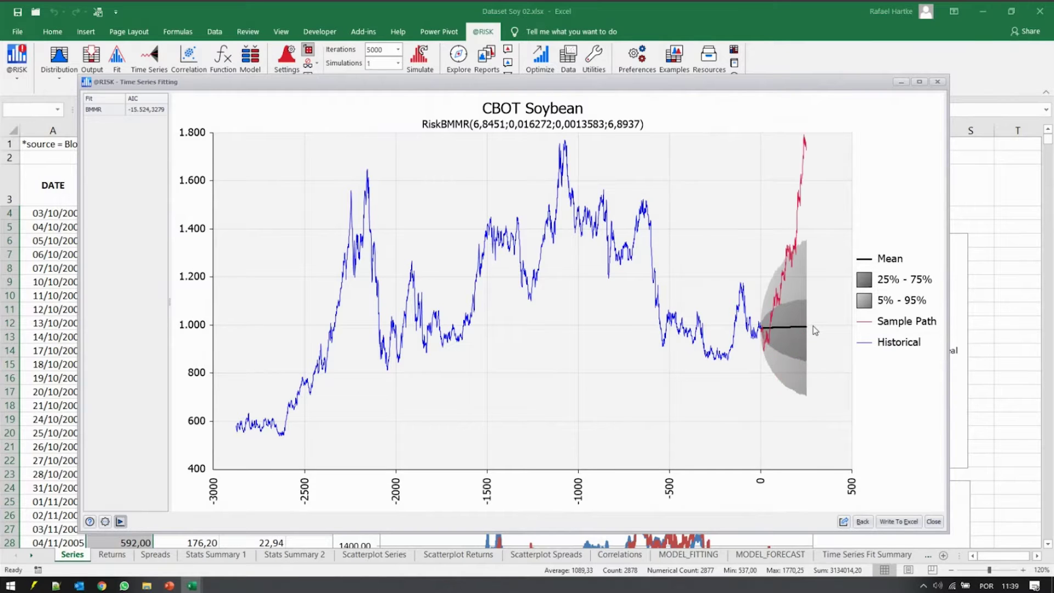
- Redraw eight further sample paths, then start writing the fitted series to the worksheet
left_click(566, 152)
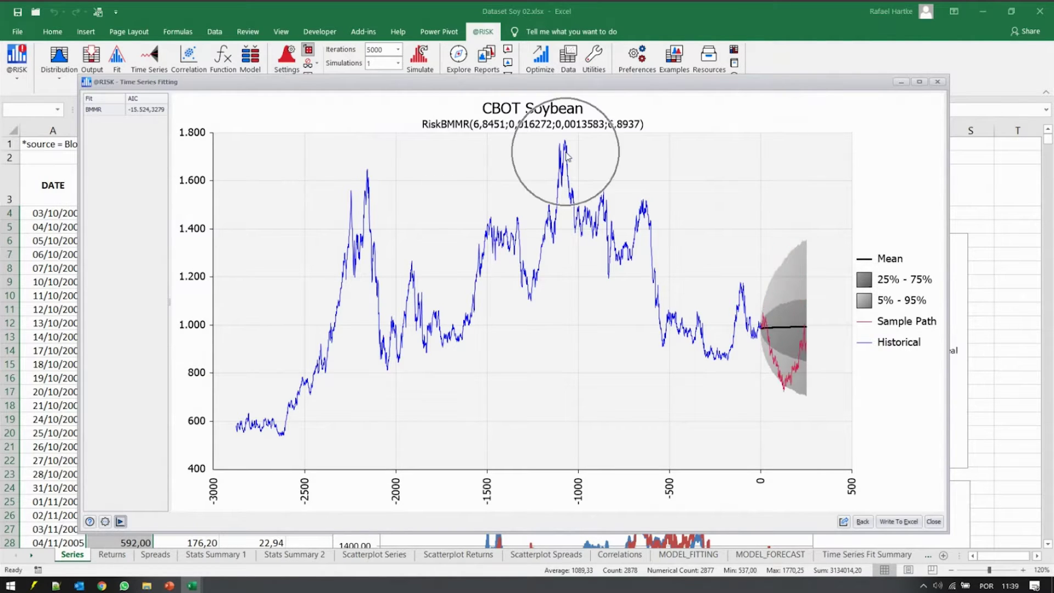
left_click(375, 177)
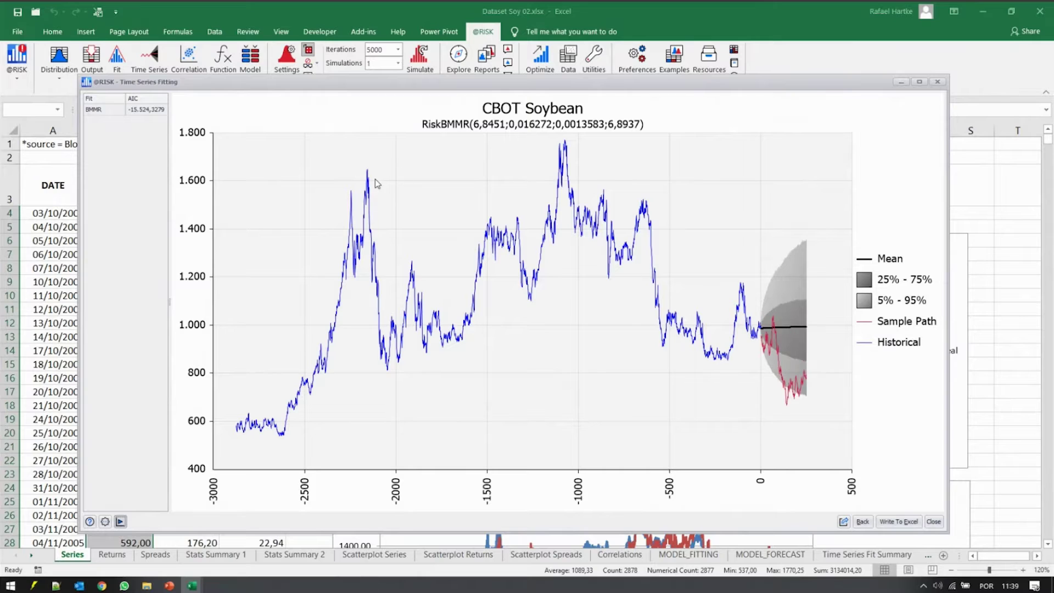
left_click(382, 332)
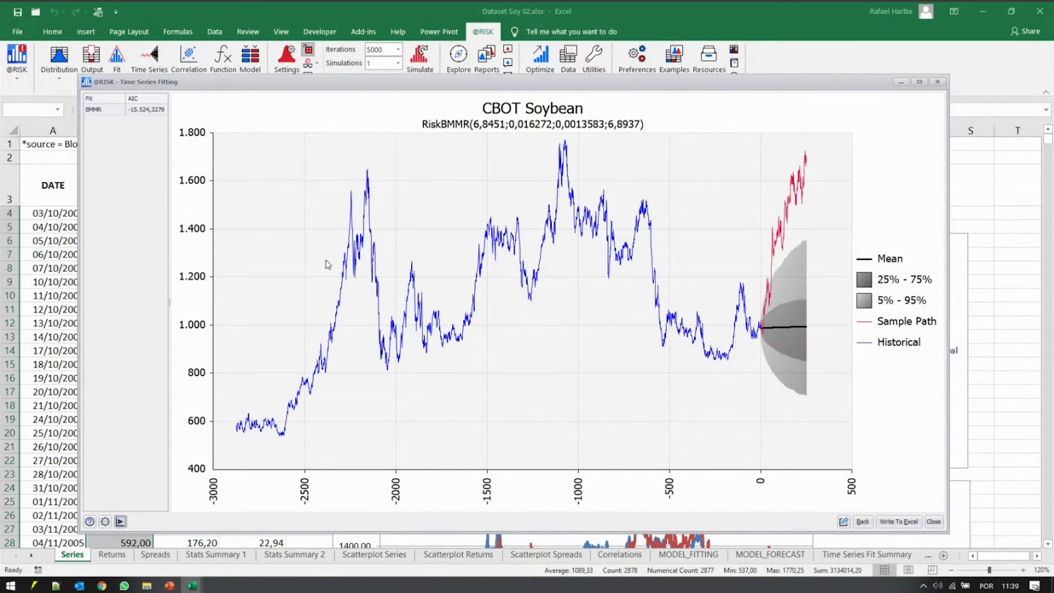
left_click(336, 246)
left_click(371, 221)
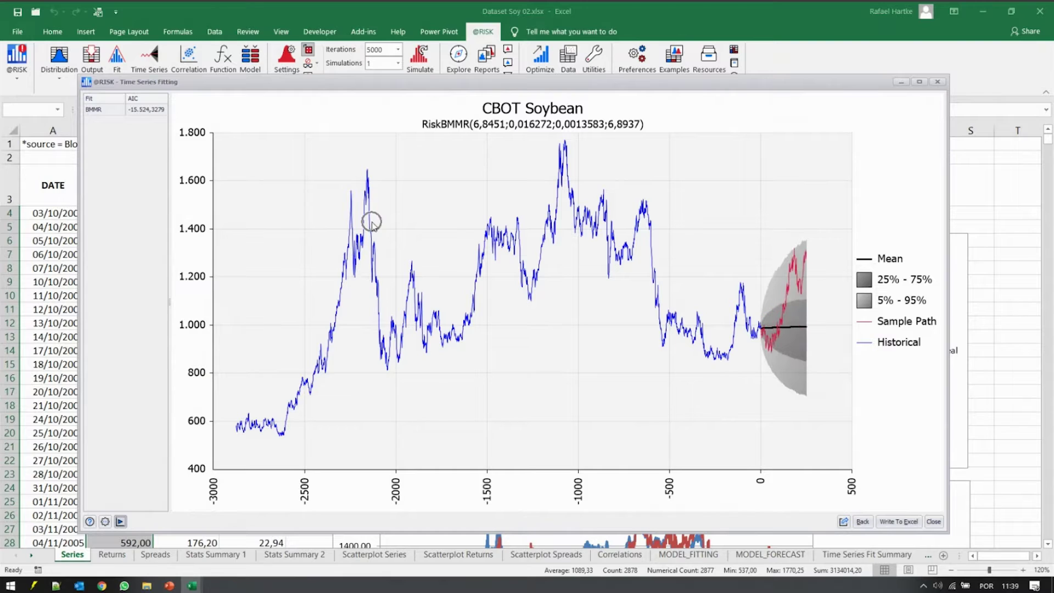
left_click(619, 192)
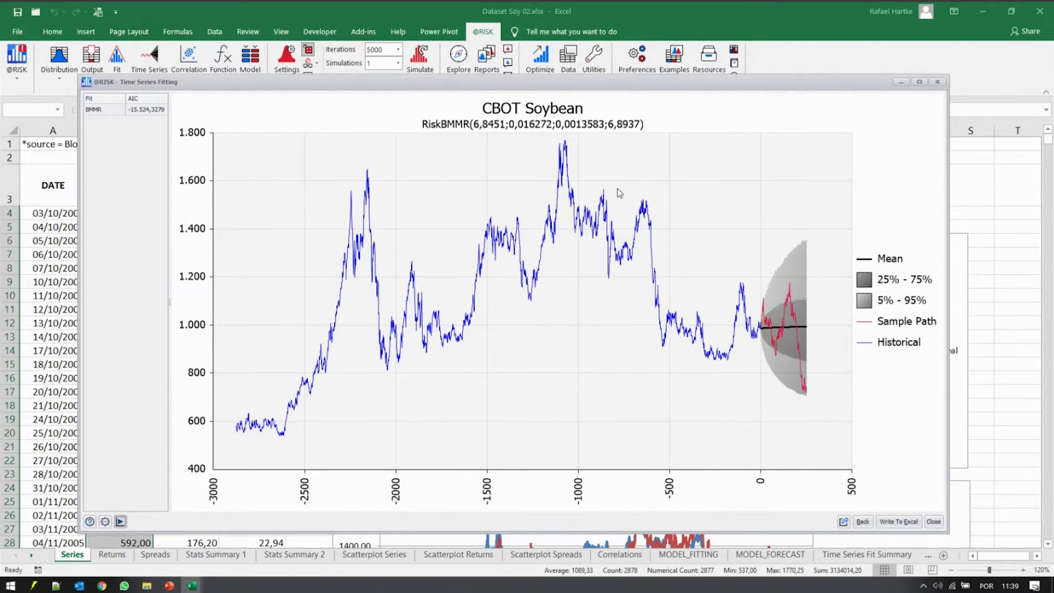
left_click(618, 193)
left_click(845, 324)
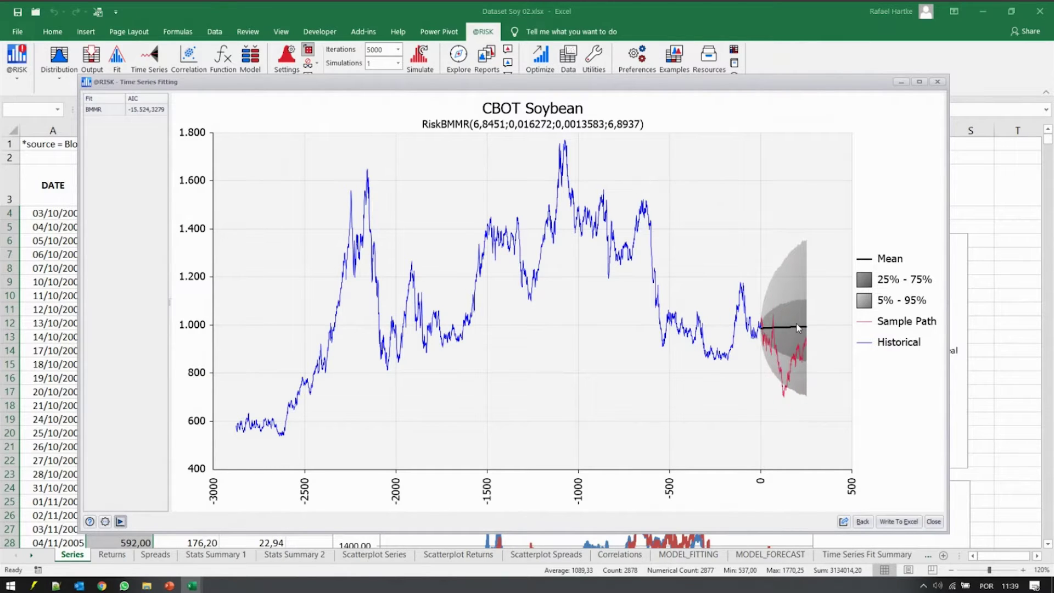
left_click(915, 519)
- Cancel writing the fit to Excel, close the fit window, and select B3:D18 at the top
left_click(106, 293)
key("Up")
key("Up")
key("Up")
key("Up")
key("Up")
key("Up")
key("Up")
key("Up")
key("Up")
key("Up")
key("Up")
key("Up")
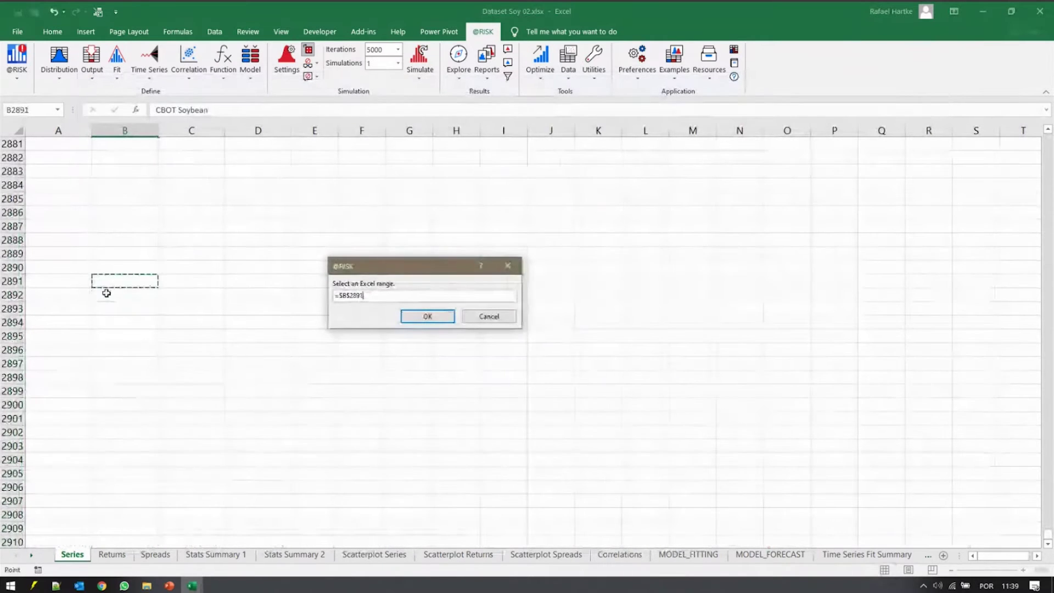
left_click(494, 316)
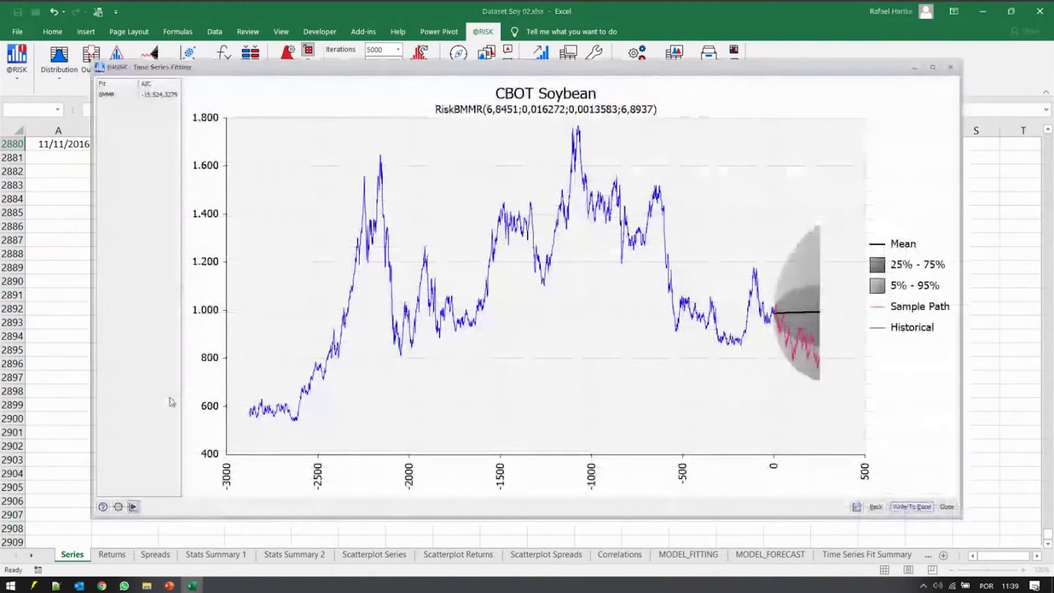
left_click(947, 506)
left_click(362, 378)
key("ctrl+Home")
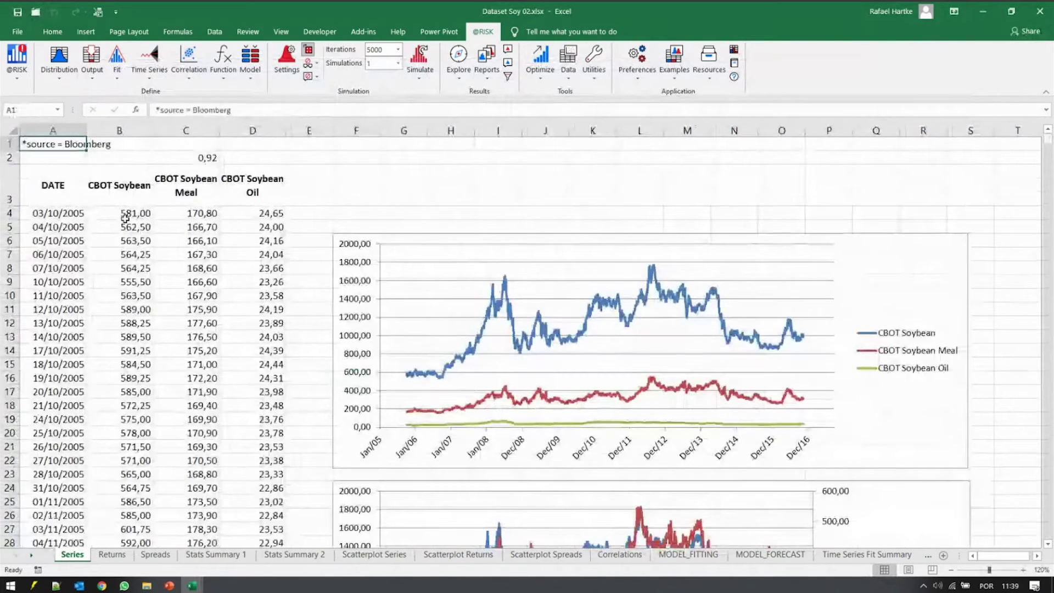
left_click_drag(127, 200, 275, 403)
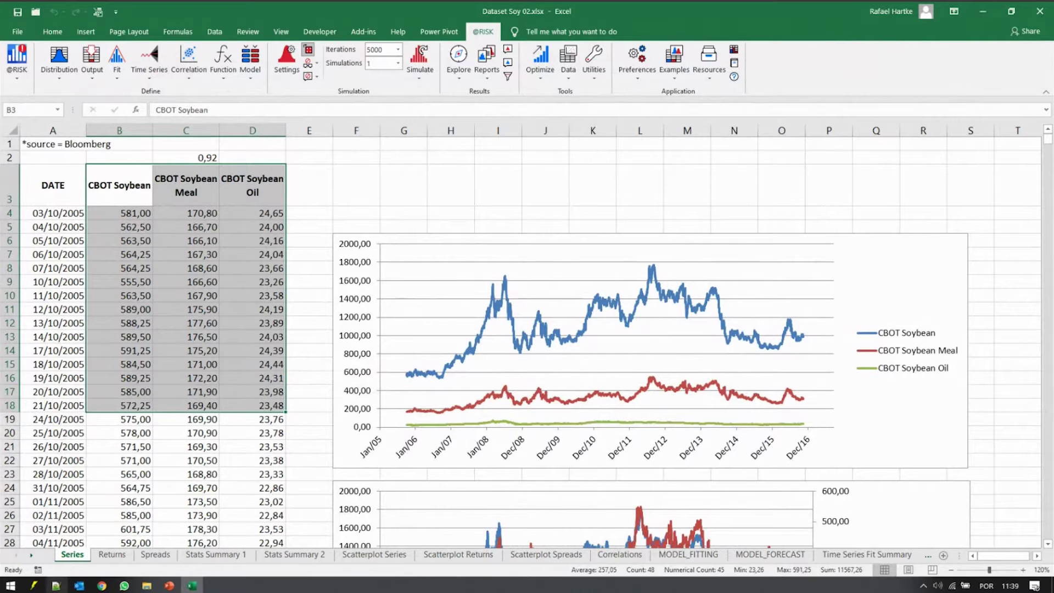
left_click_drag(121, 177, 121, 405)
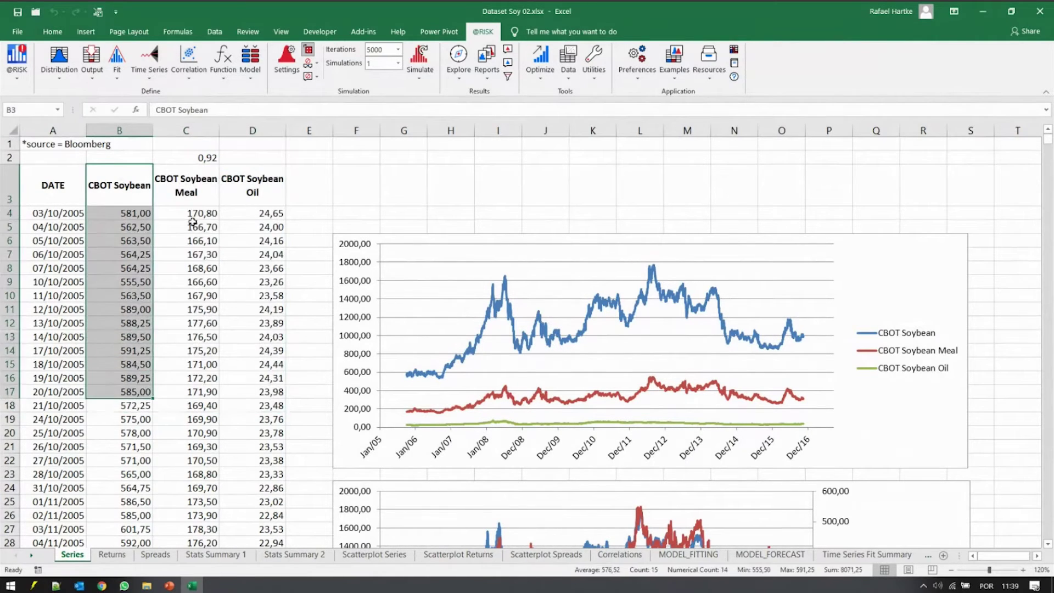
left_click_drag(191, 205, 192, 410)
left_click_drag(241, 193, 231, 372)
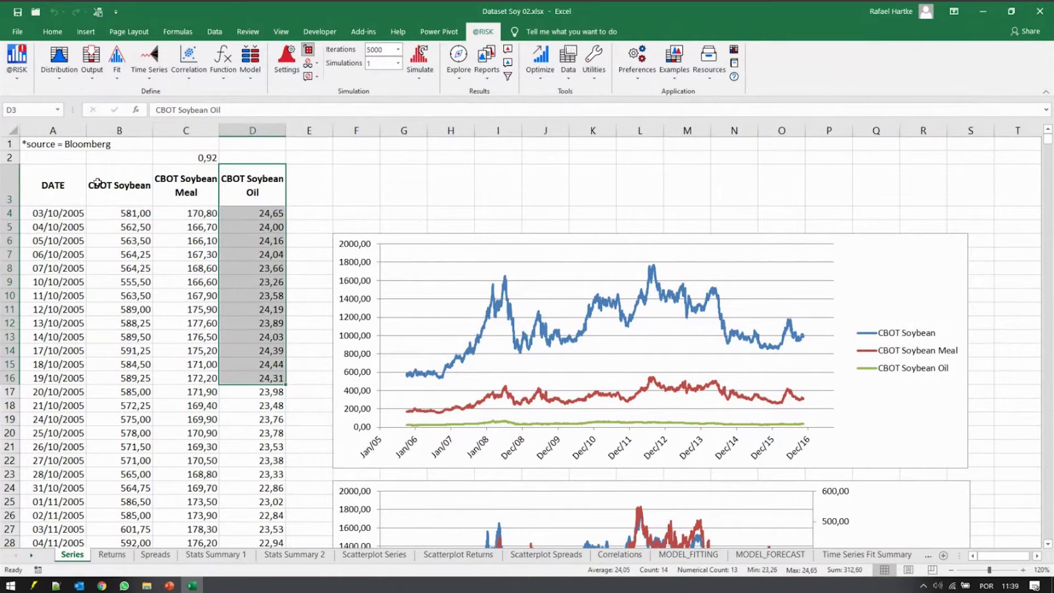
left_click_drag(96, 184, 264, 433)
left_click(149, 61)
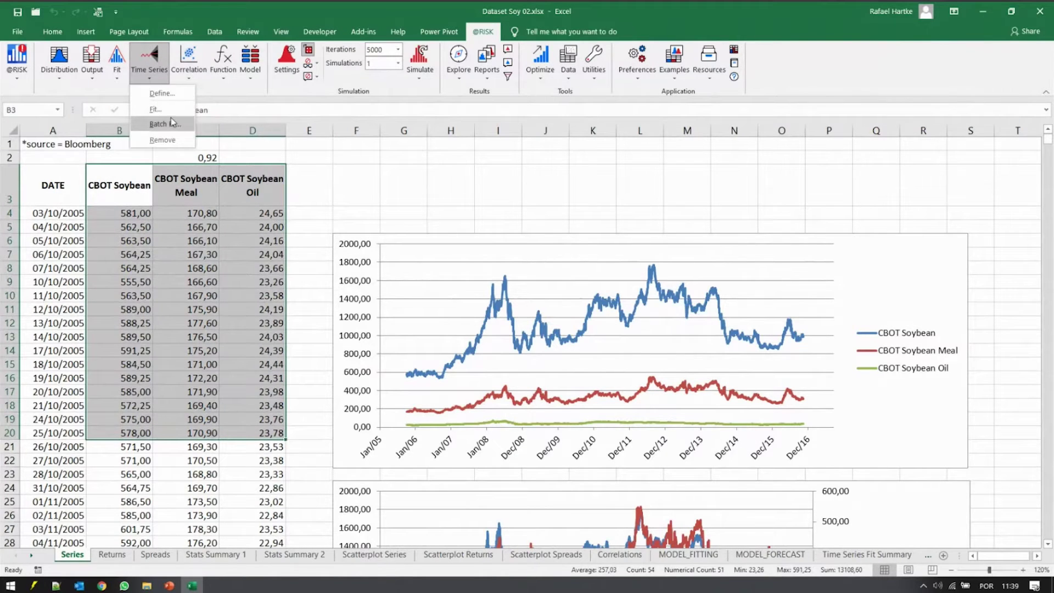
left_click(175, 130)
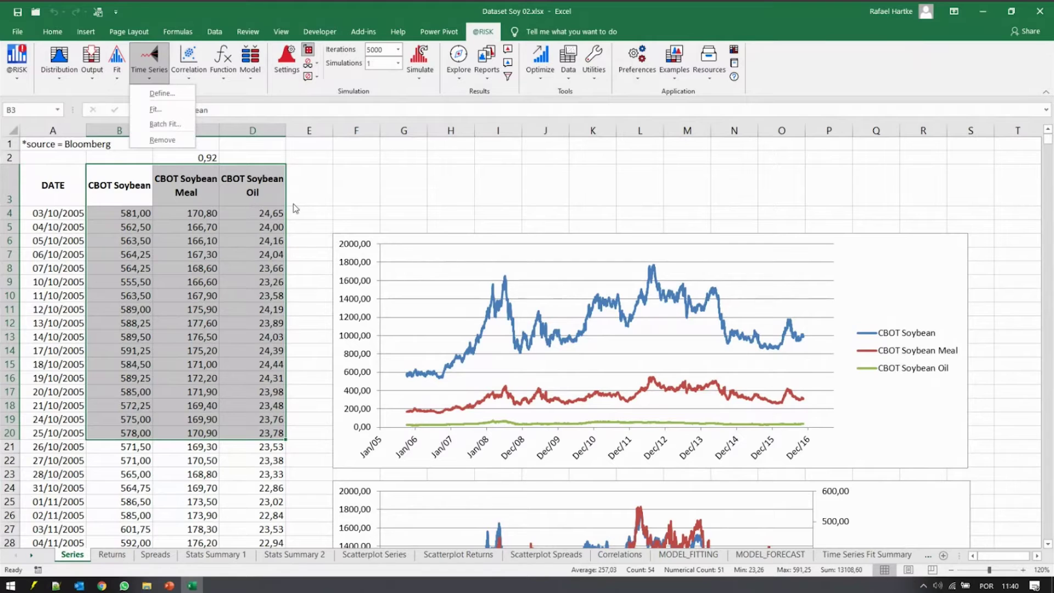
left_click(283, 244)
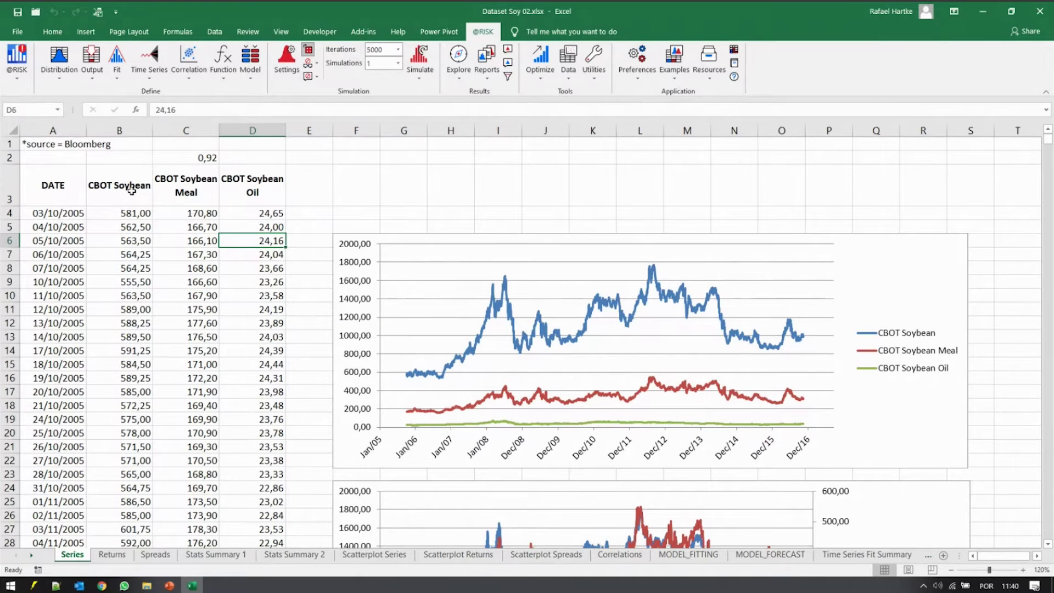
left_click_drag(132, 192, 281, 421)
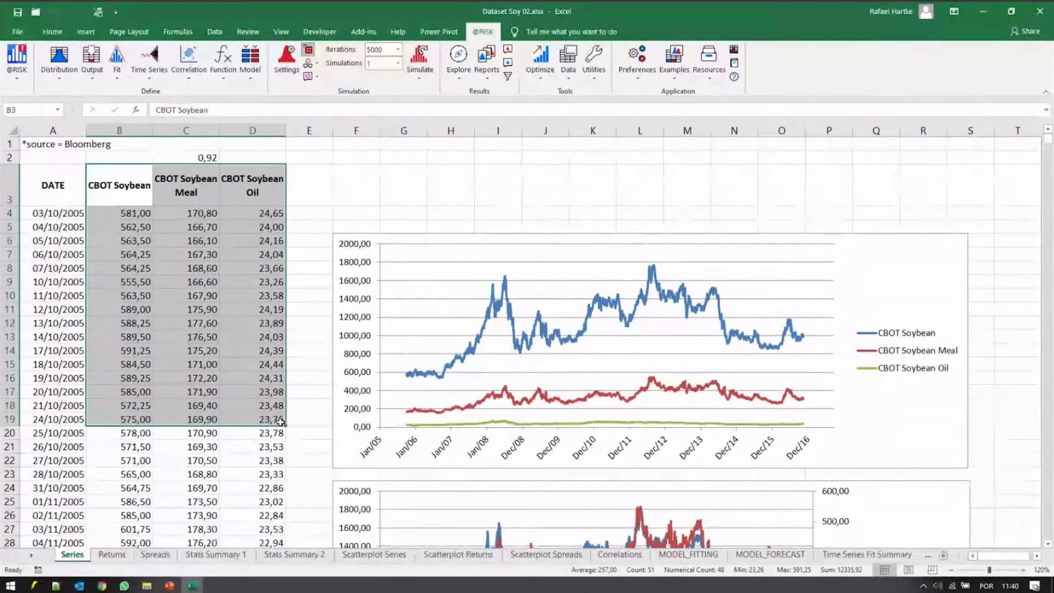
left_click_drag(98, 192, 230, 401)
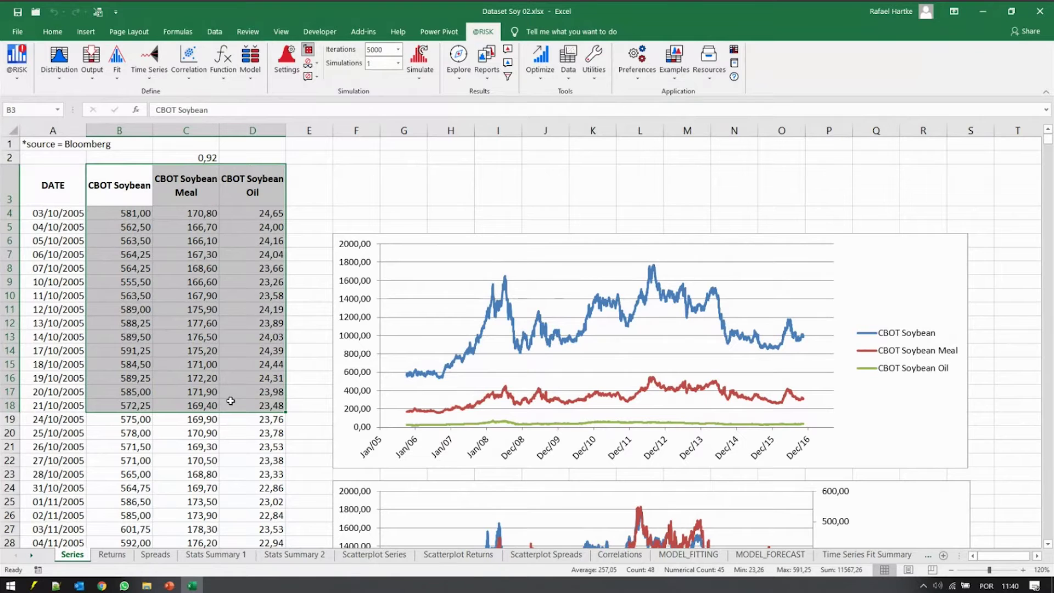
key("alt+Tab")
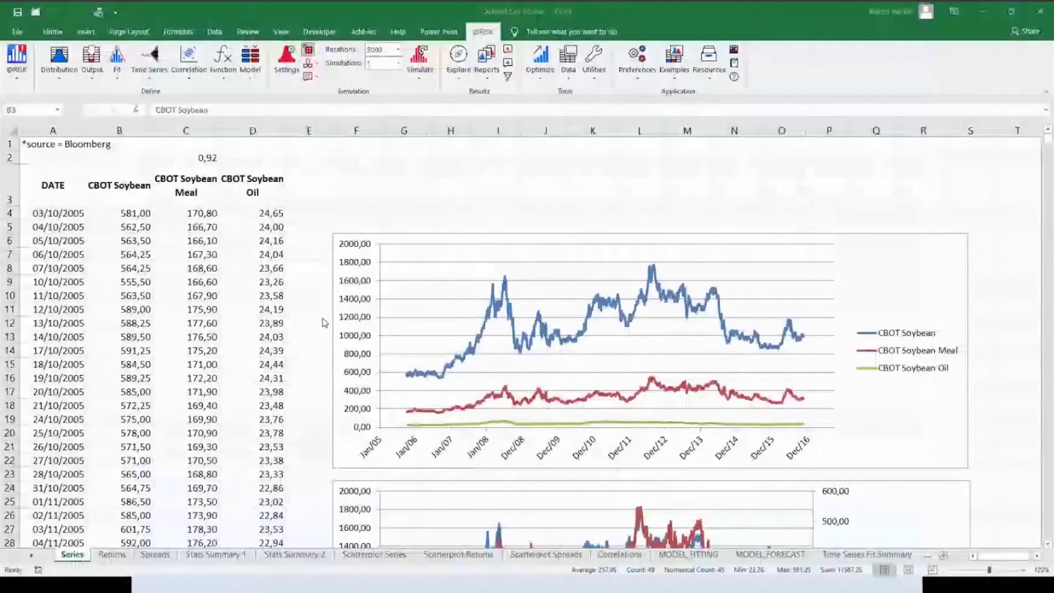
left_click(146, 263)
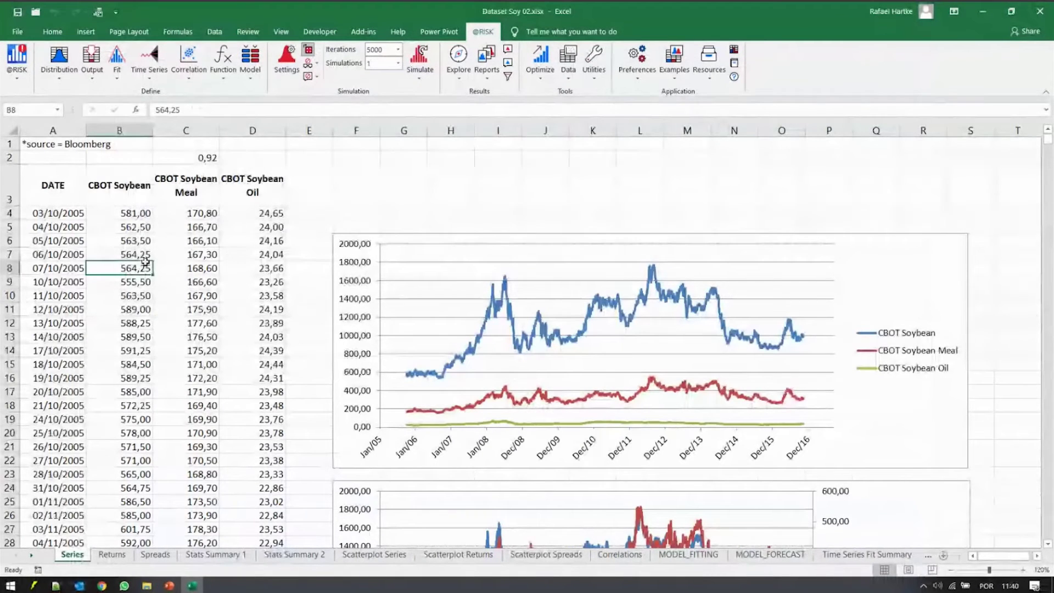
left_click_drag(119, 130, 261, 131)
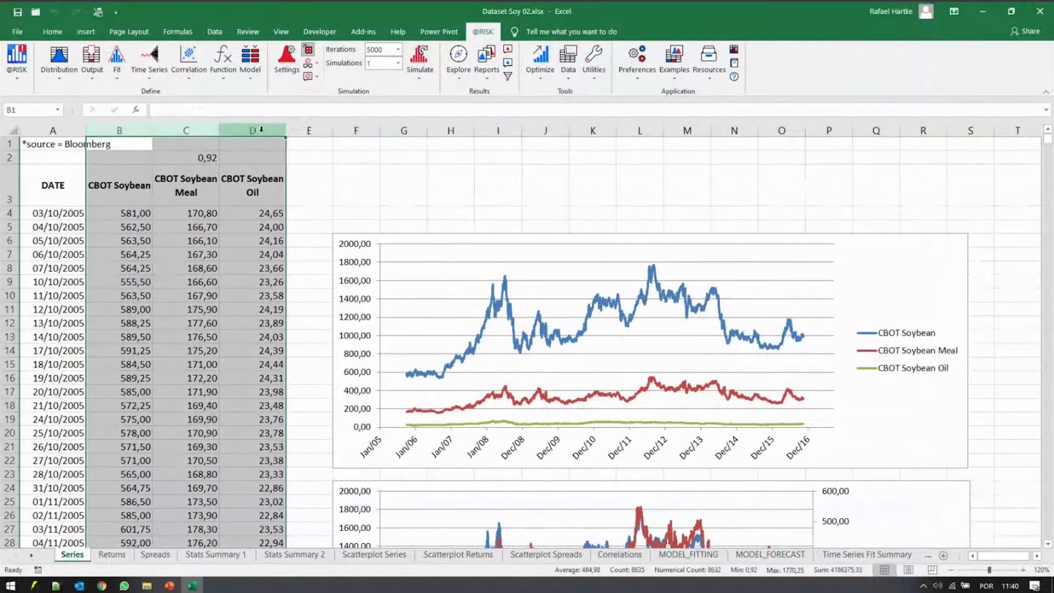
left_click(214, 158)
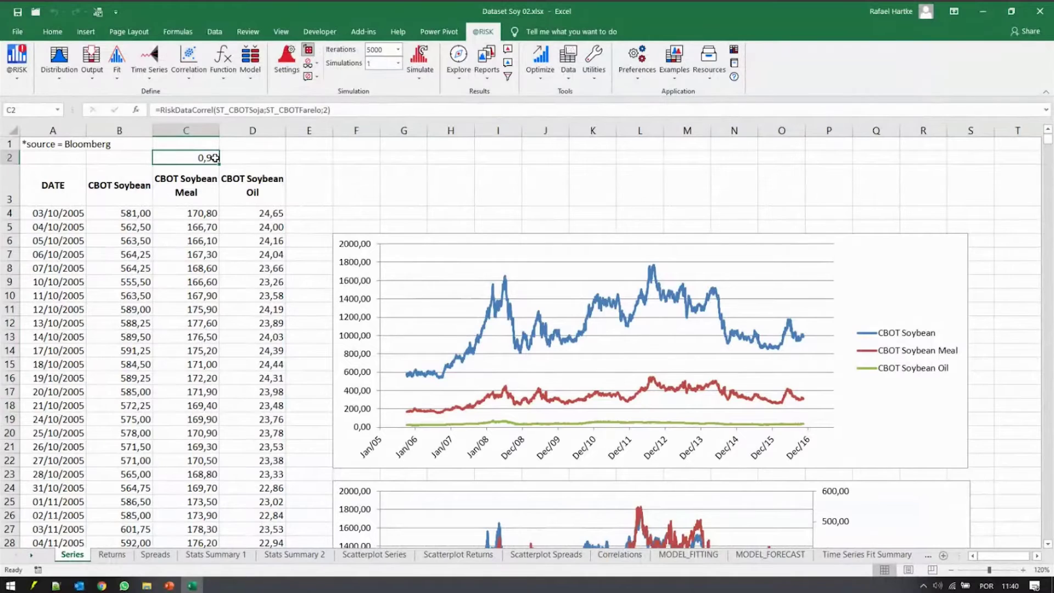
key("Delete")
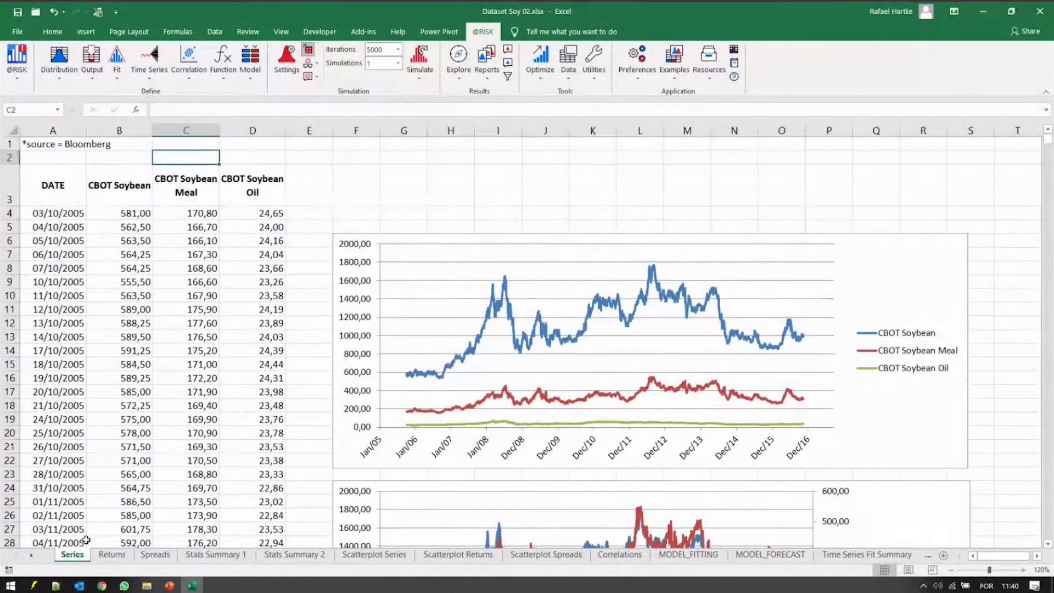
left_click(154, 555)
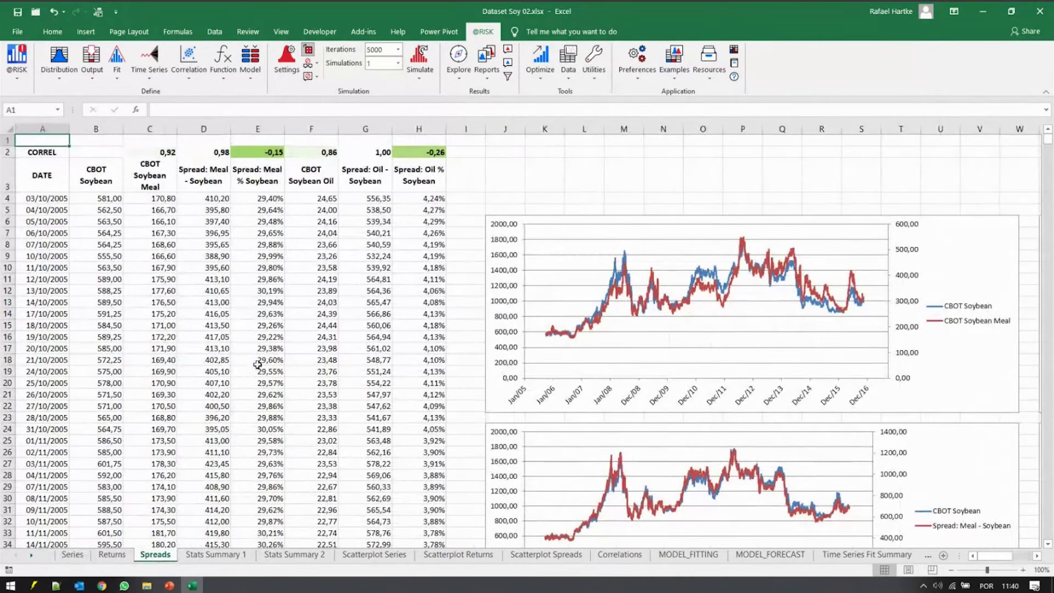
left_click(72, 555)
left_click_drag(120, 187, 141, 481)
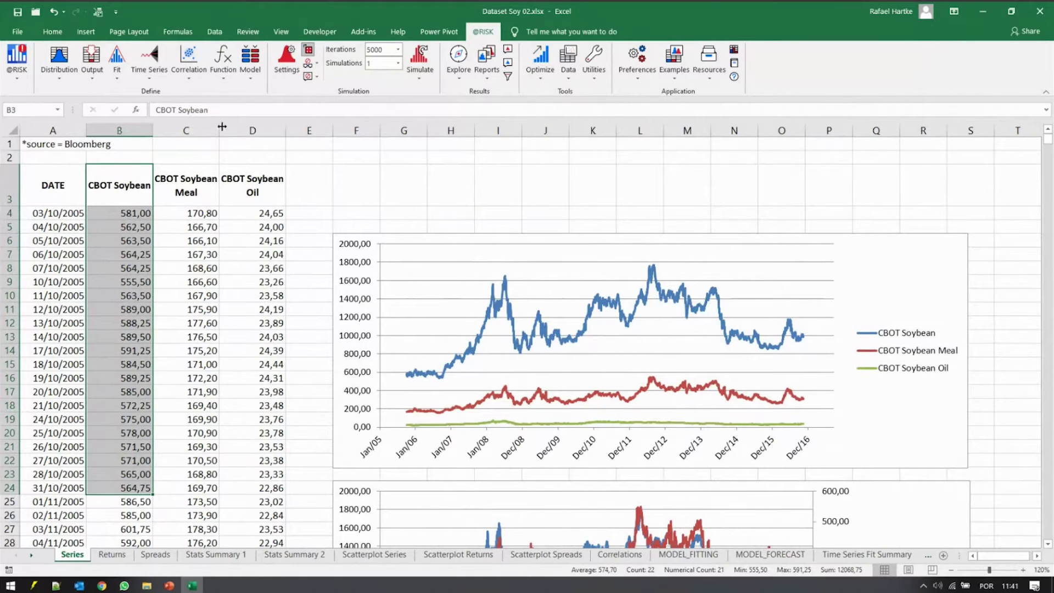
left_click_drag(191, 183, 197, 373)
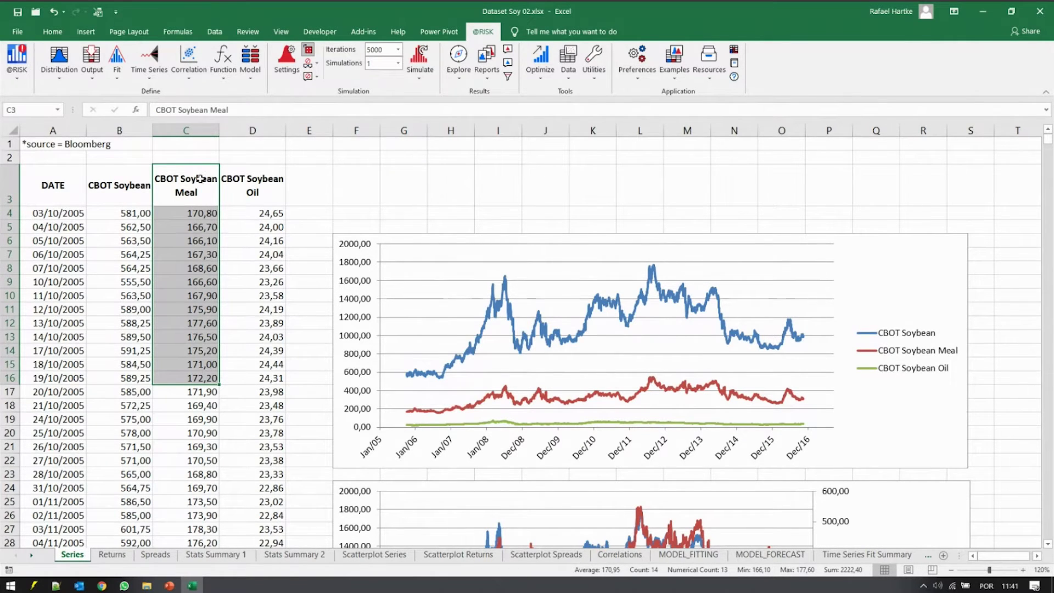
left_click(185, 130)
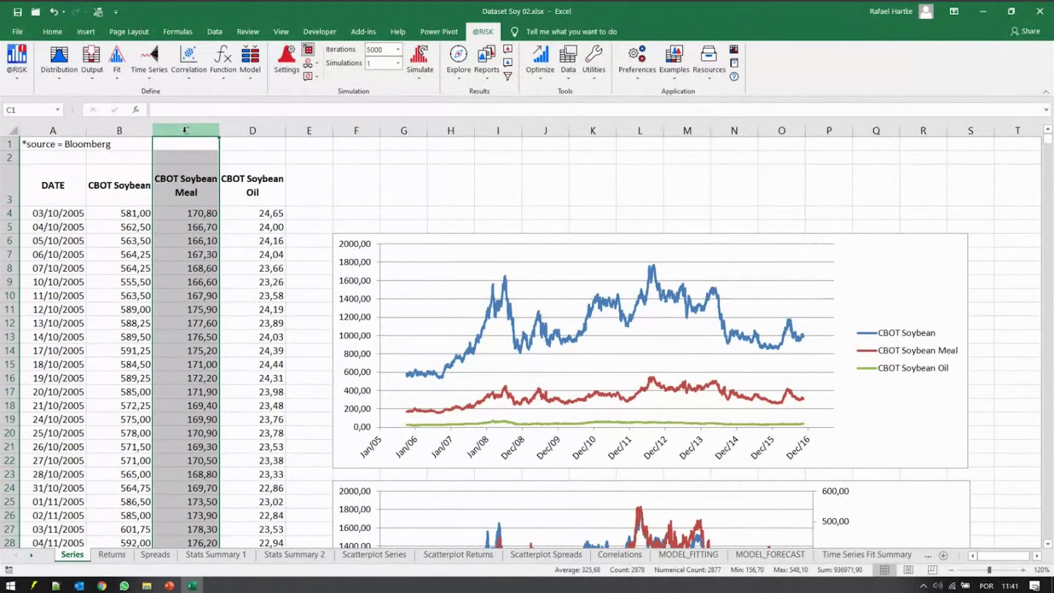
left_click(134, 130)
left_click(185, 130)
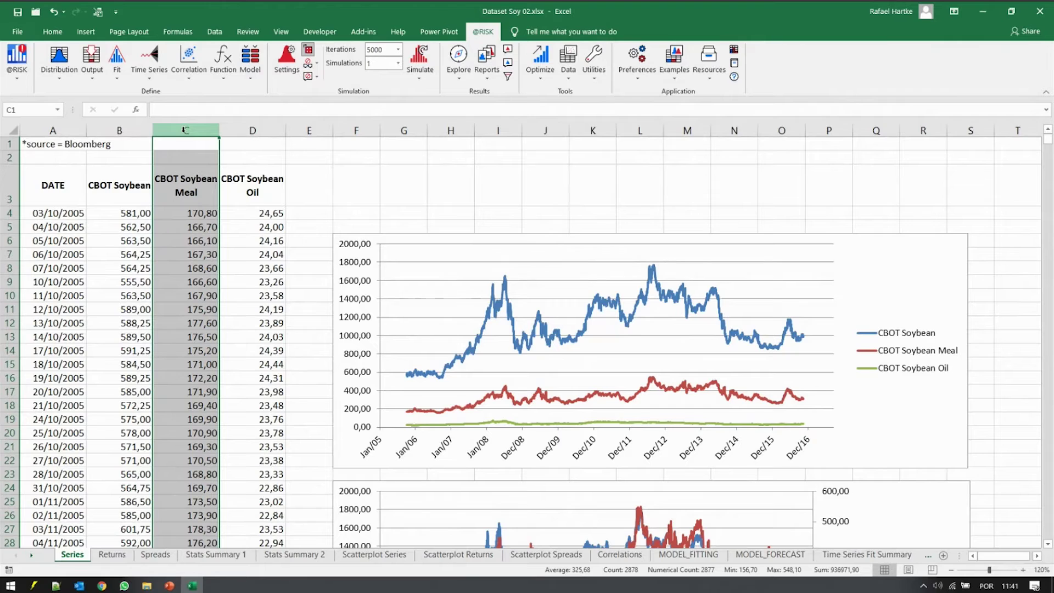
left_click(187, 182)
- Enter =RiskTriang(0,25;0,3;0,35)*B4 in cell E4
left_click(190, 164)
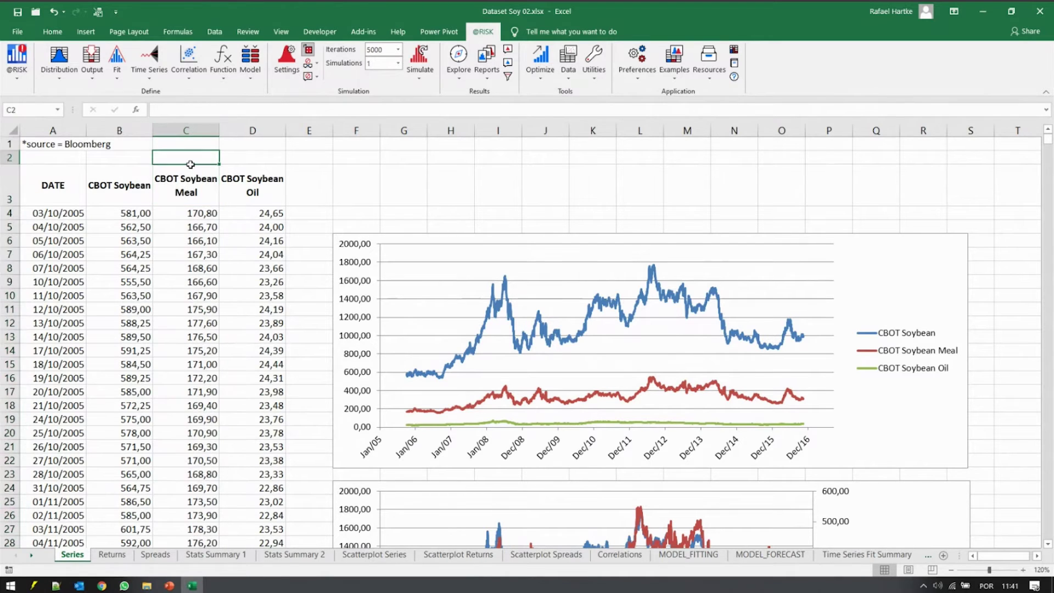
key("Down")
key("Down")
key("Right")
key("Right")
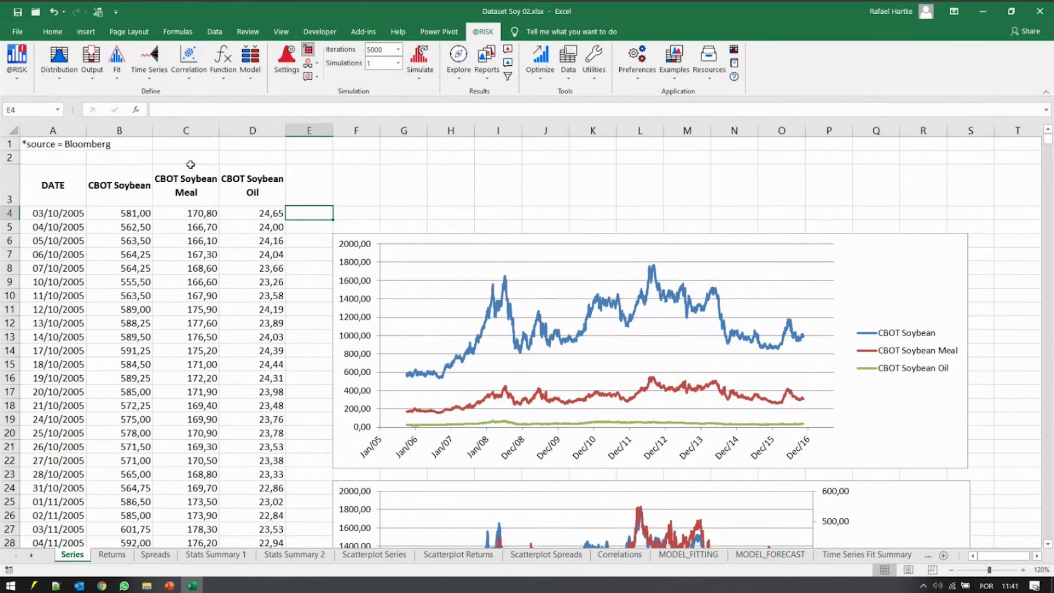
type("=riskti")
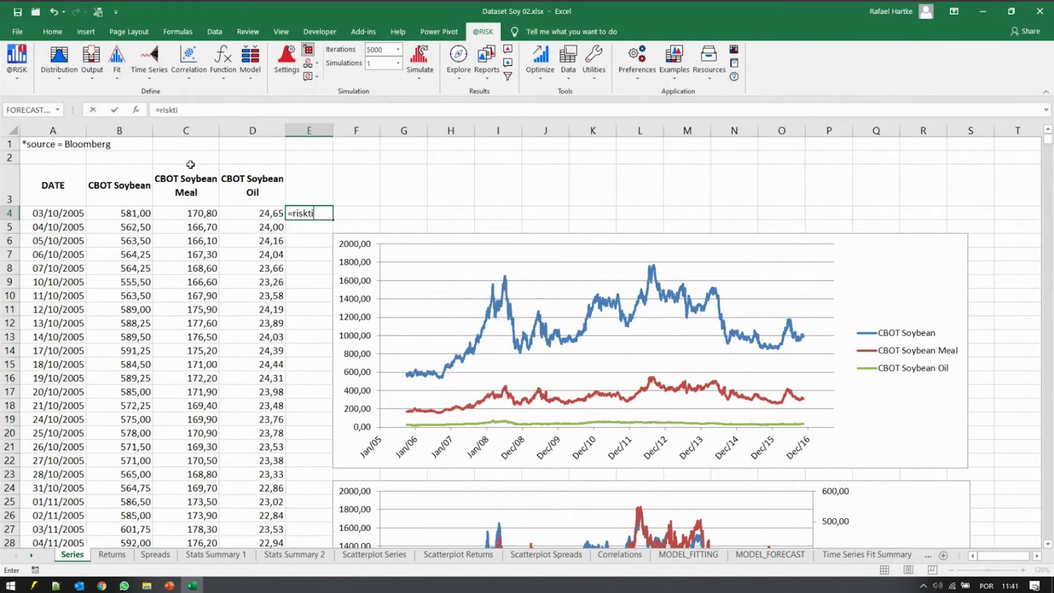
key("BackSpace")
type("r")
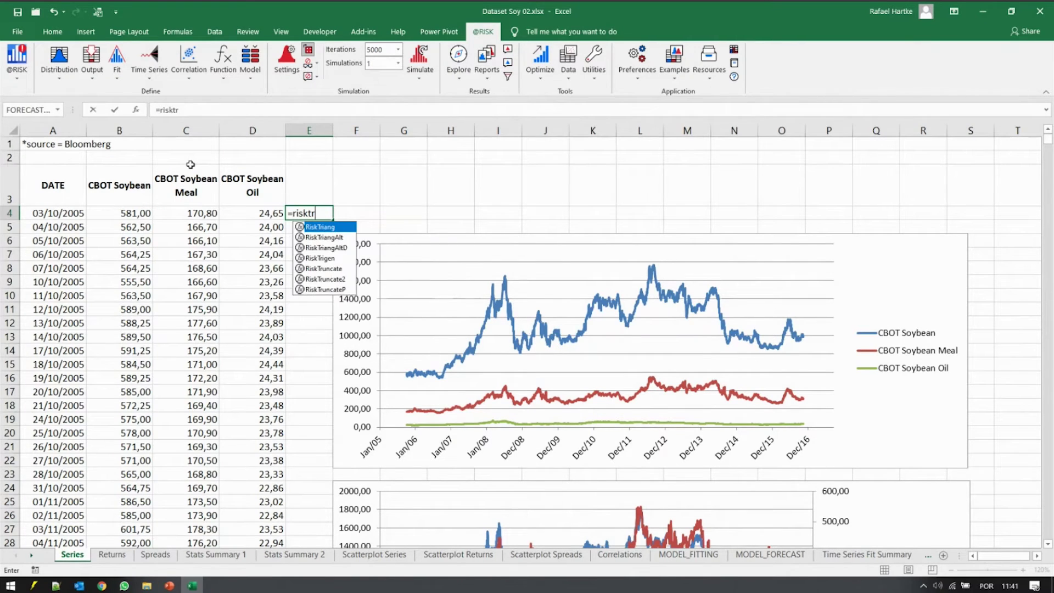
key("Tab")
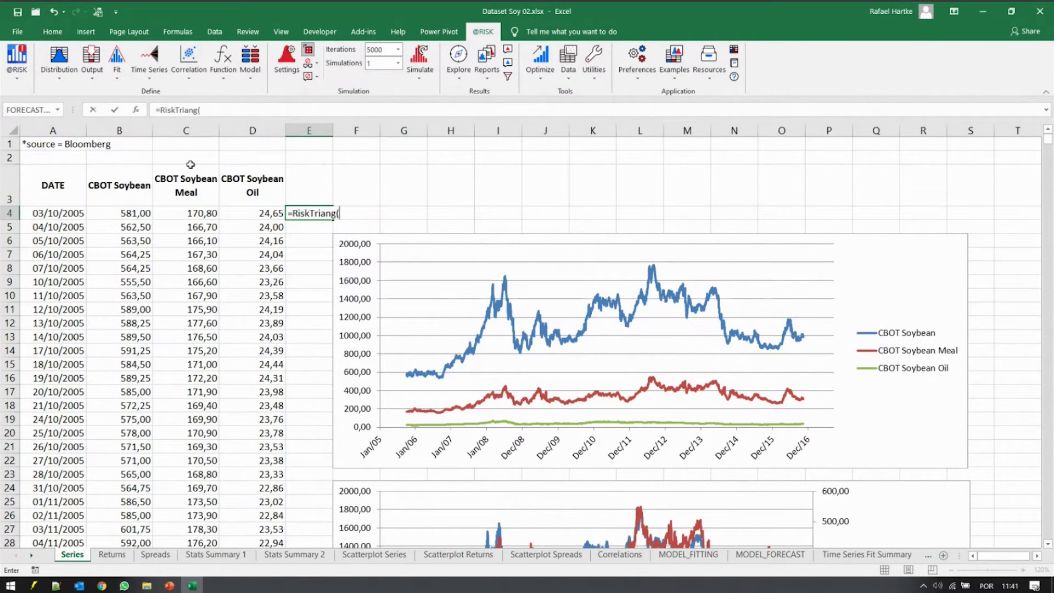
type("0,25")
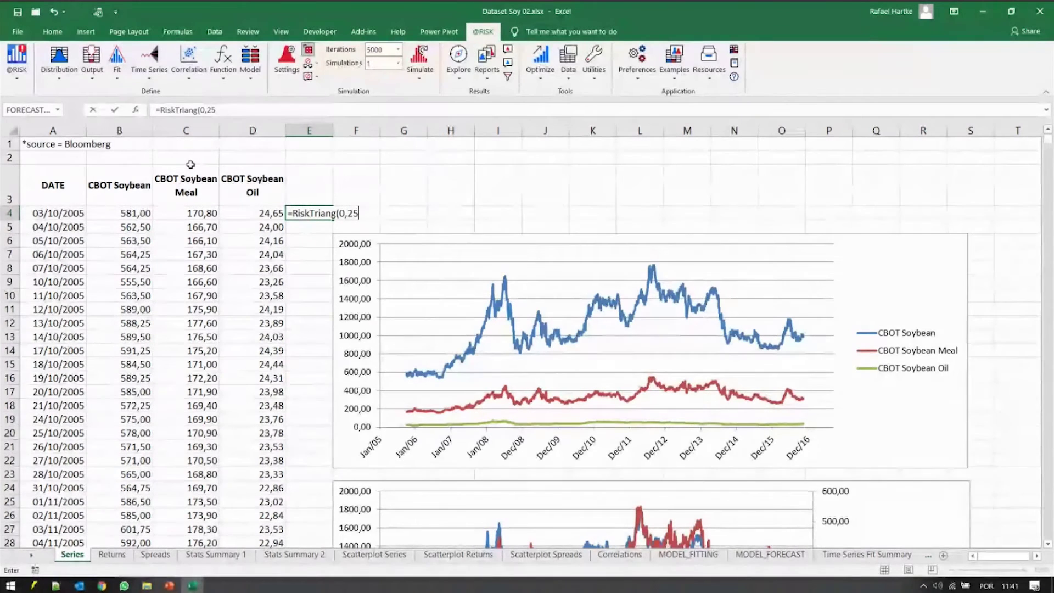
type(";0,3")
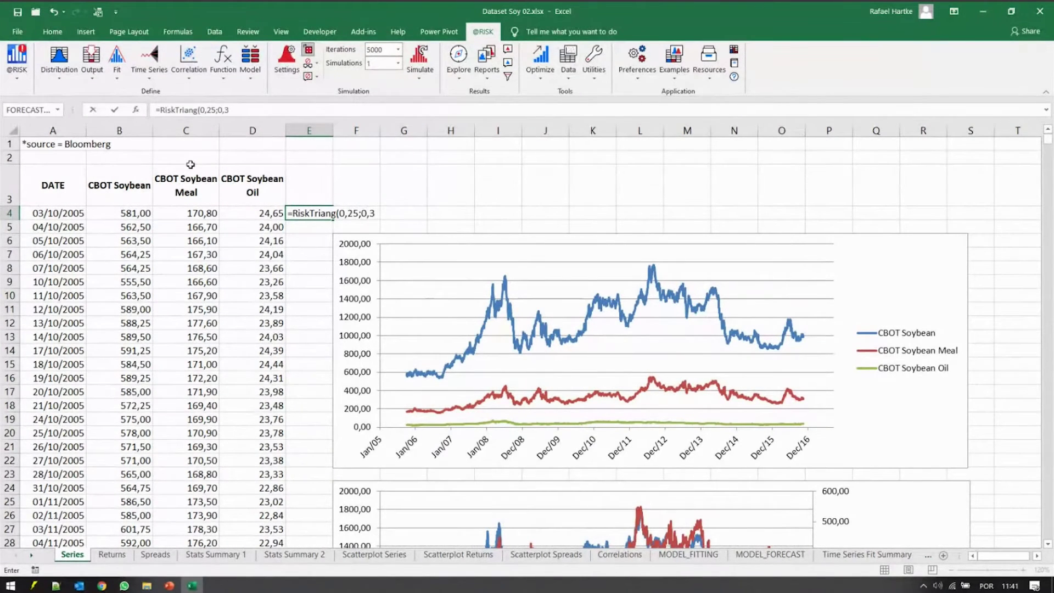
type(";0,35)*")
left_click(112, 211)
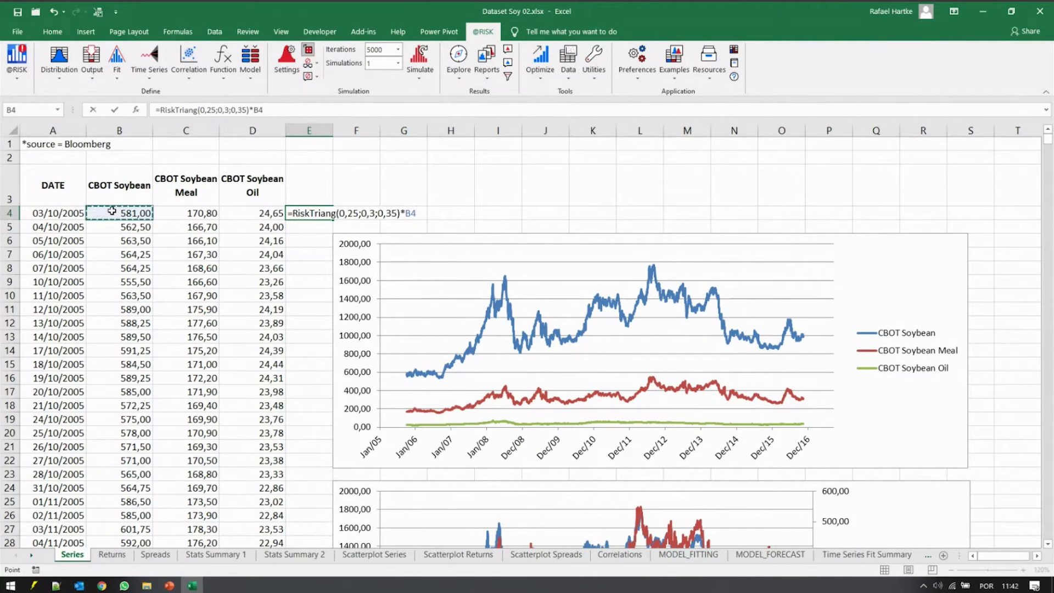
key("Return")
key("ctrl+c")
key("Left")
key("ctrl+Down")
key("Right")
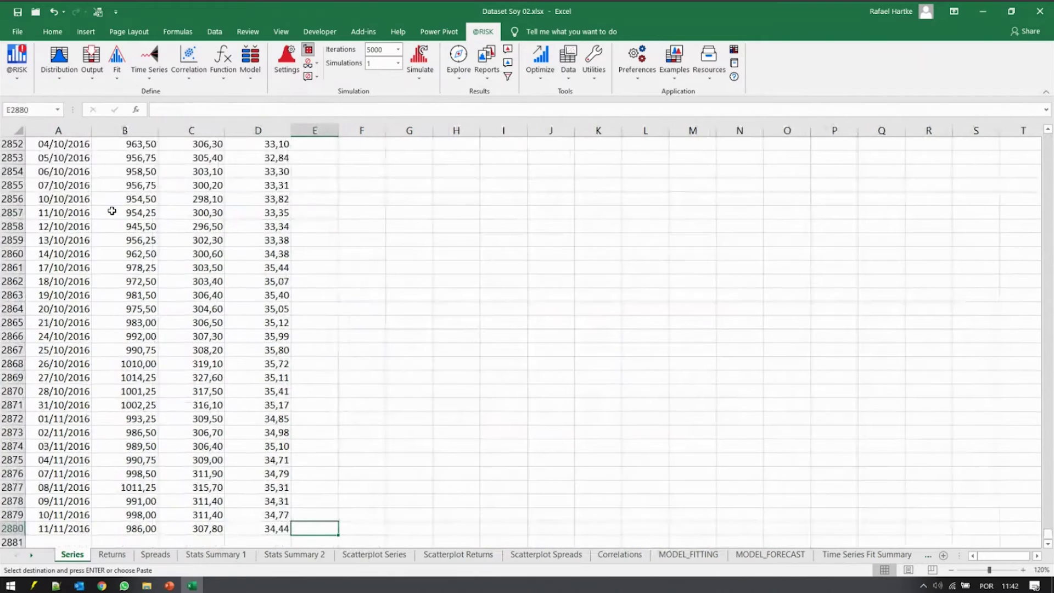
key("ctrl+shift+Up")
key("ctrl+v")
scroll(111, 210, "up", 1)
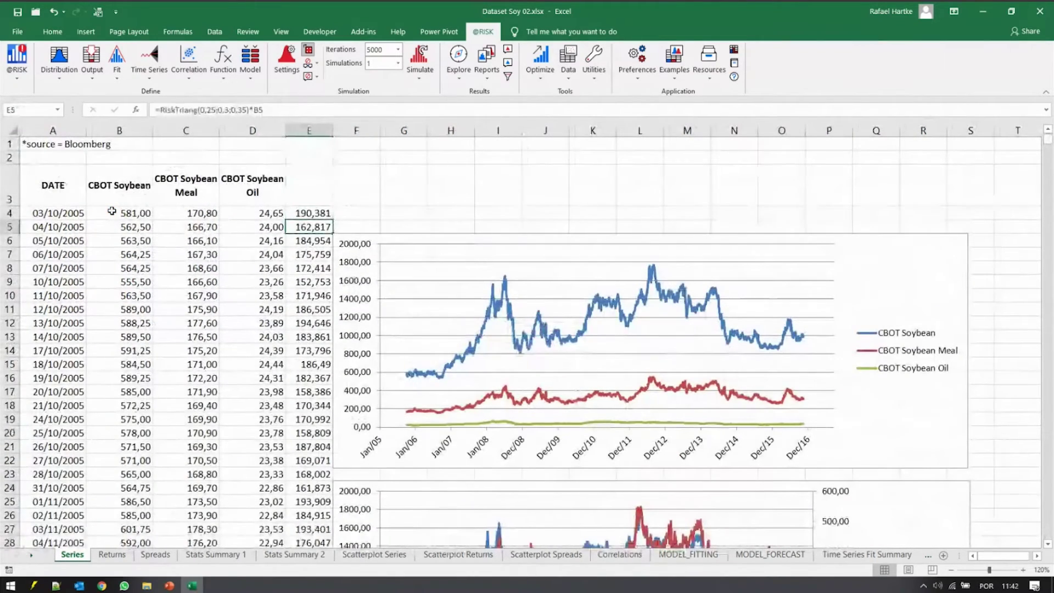
left_click(308, 50)
- Check the copied formulas in E4 through E12, then select E4:E6
key("F2")
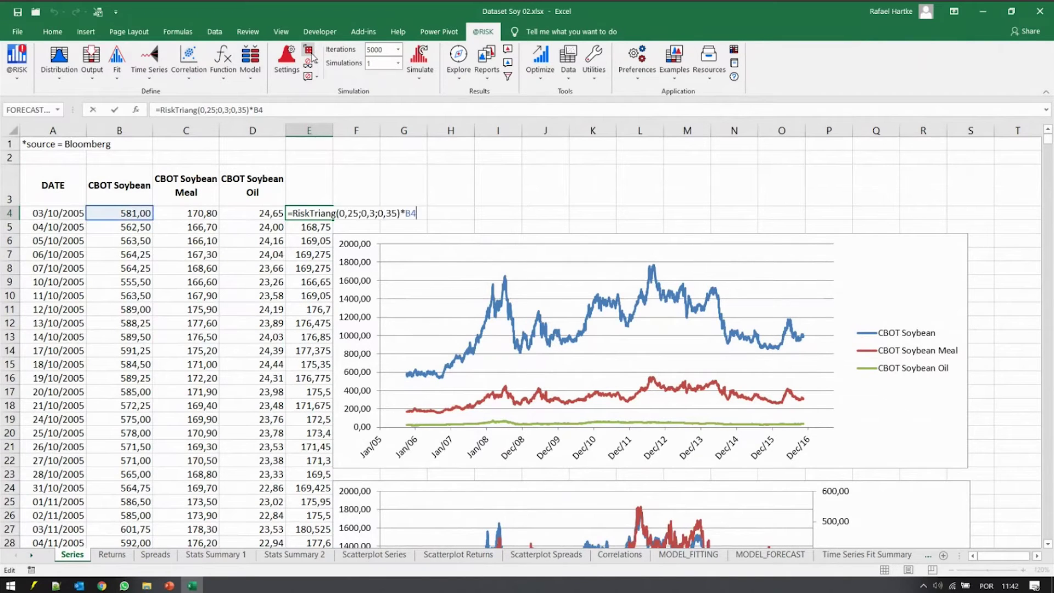
key("Escape")
key("Down")
key("F2")
key("Escape")
key("Down")
key("F2")
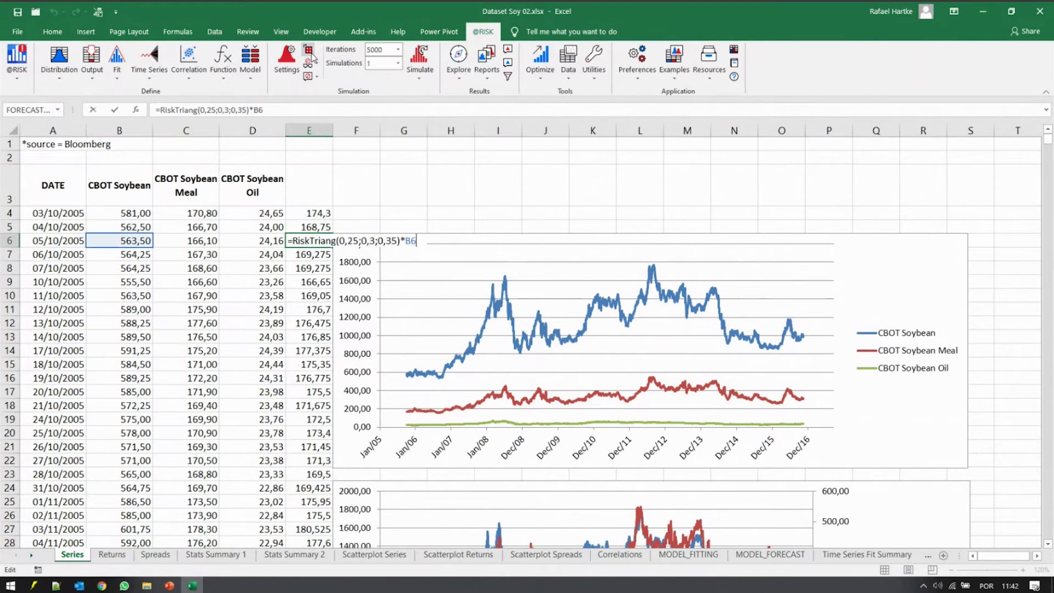
key("Escape")
key("Down")
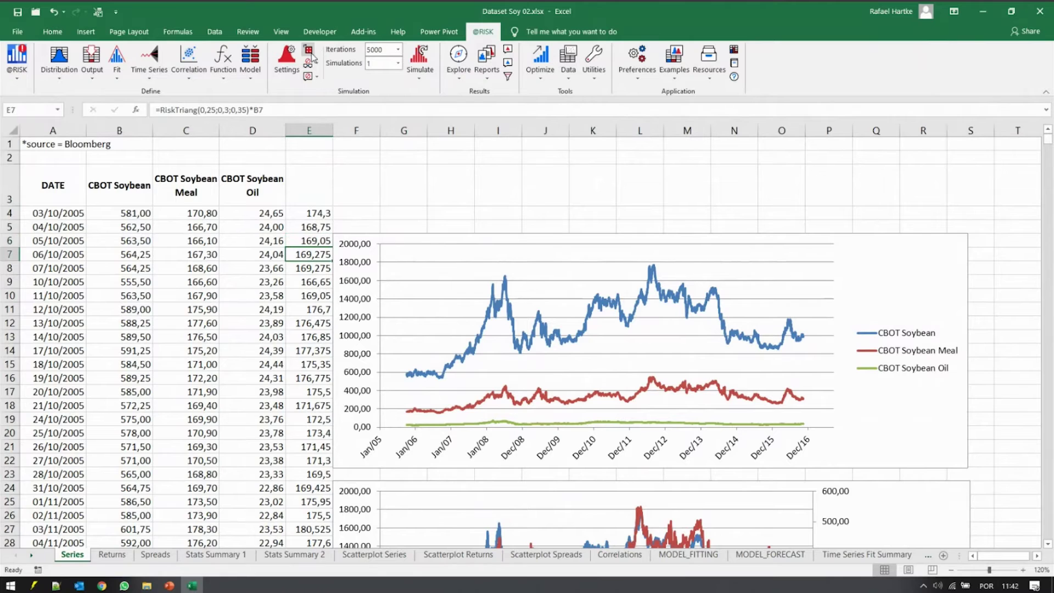
key("F2")
key("Escape")
key("Down")
key("F2")
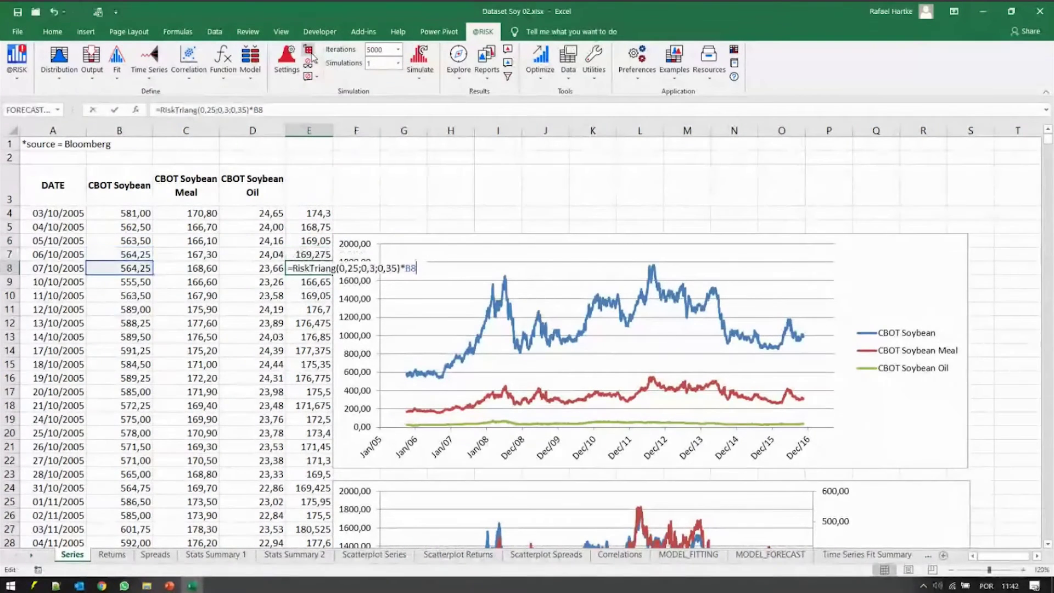
key("Escape")
key("Down")
key("F2")
key("Escape")
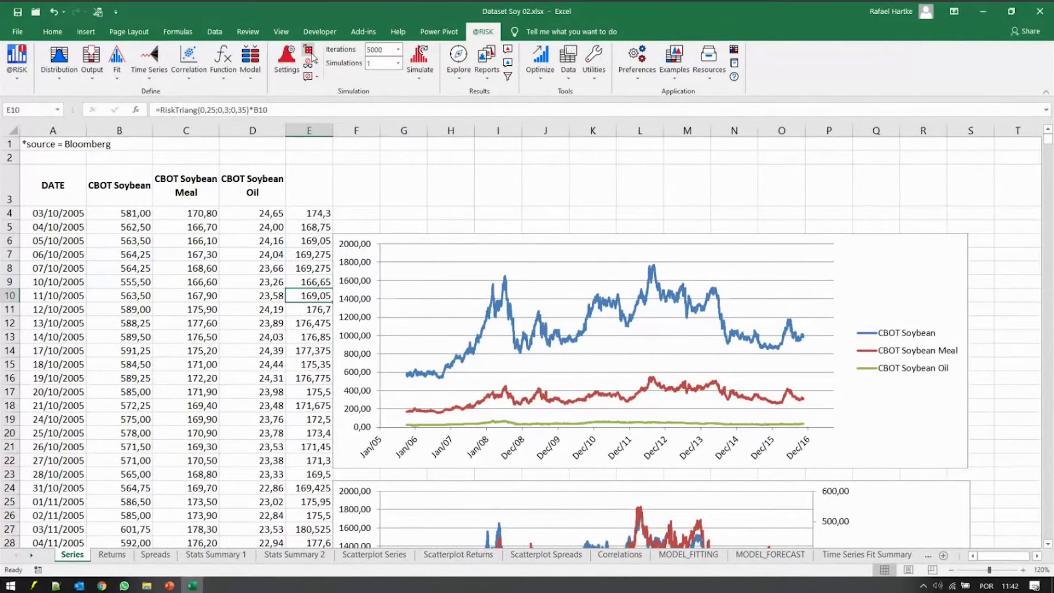
key("Down")
key("F2")
key("Escape")
key("Down")
key("F2")
key("Escape")
key("Down")
key("F2")
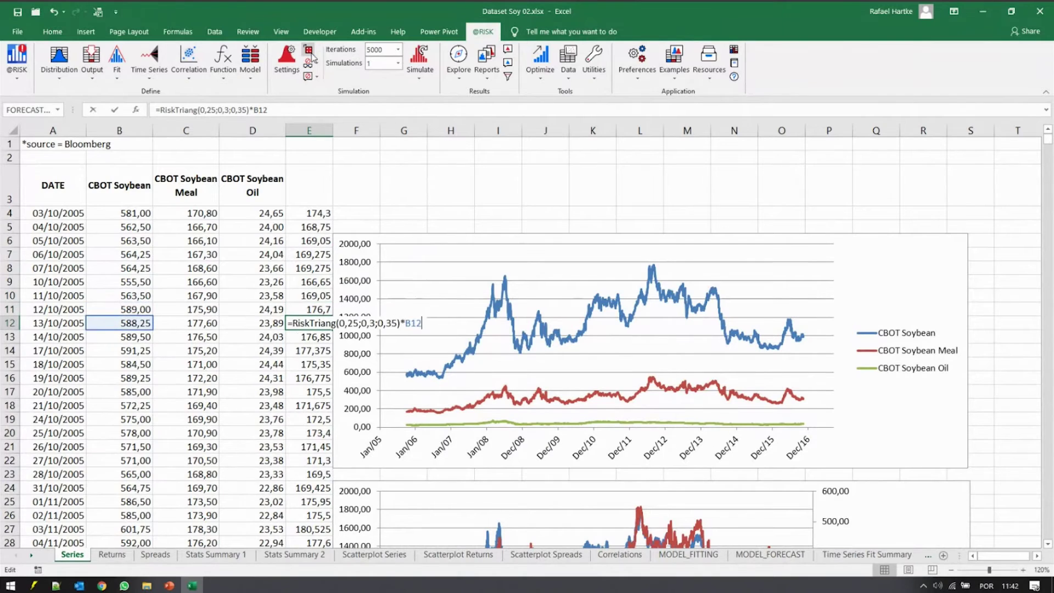
key("Escape")
key("ctrl+Up")
key("shift+Down")
key("shift+Down")
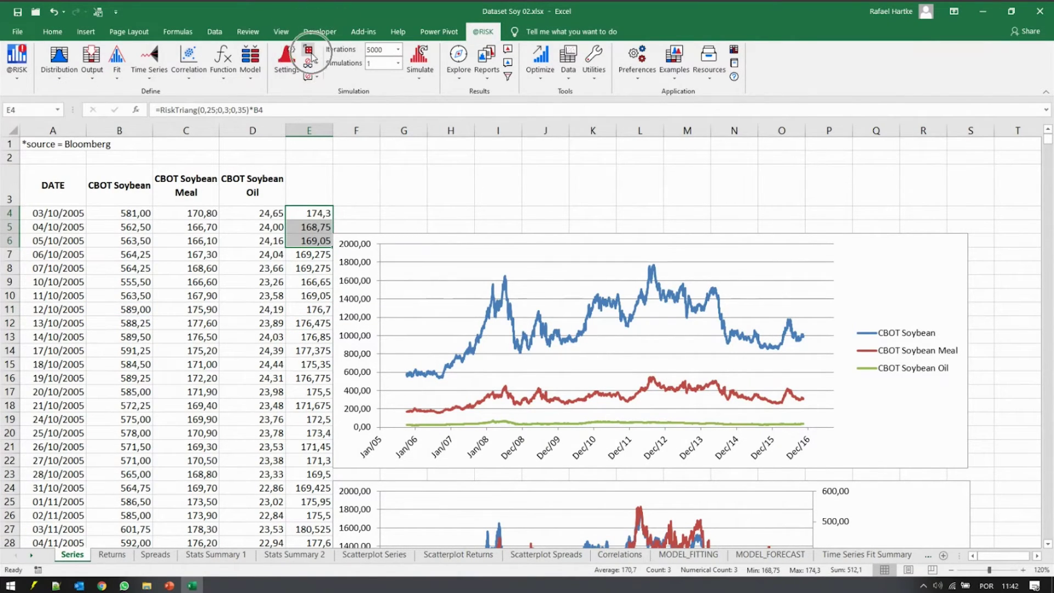
- Preview random RiskTriang samples with F9, then return column E to static values
left_click(309, 52)
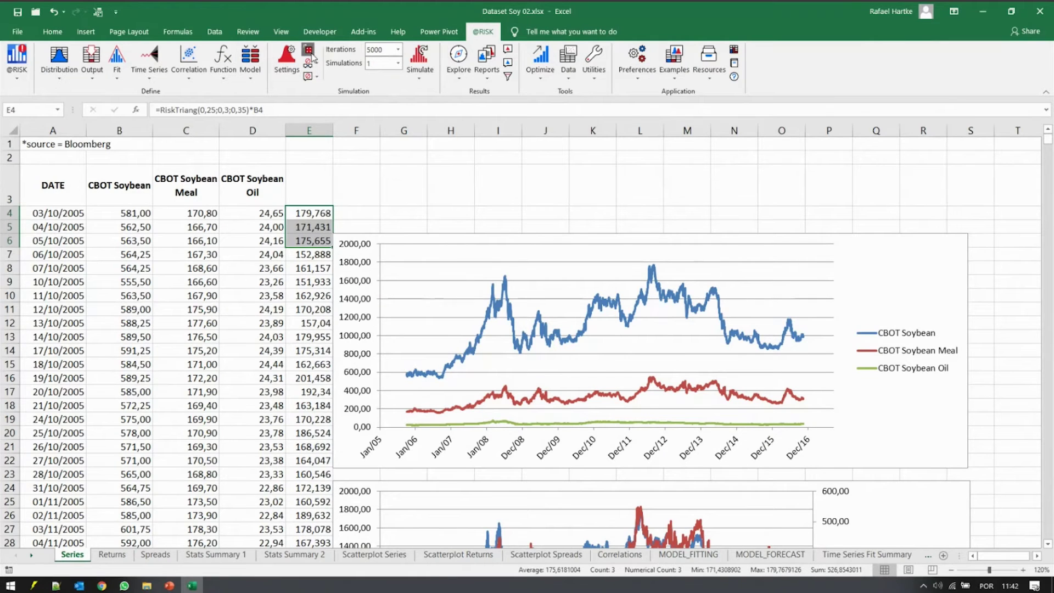
key("F9")
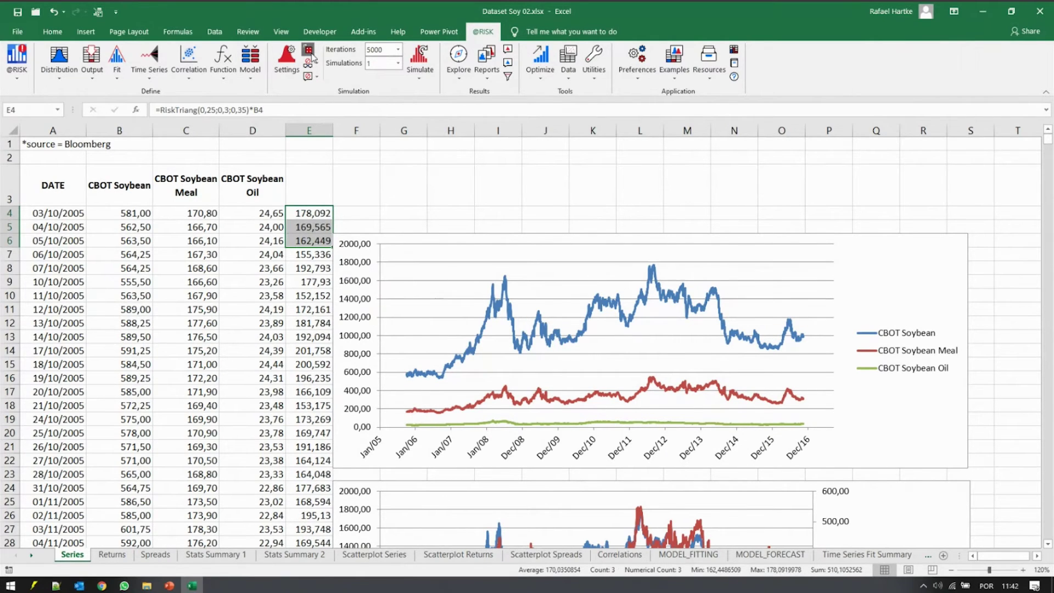
key("ctrl+shift+Down")
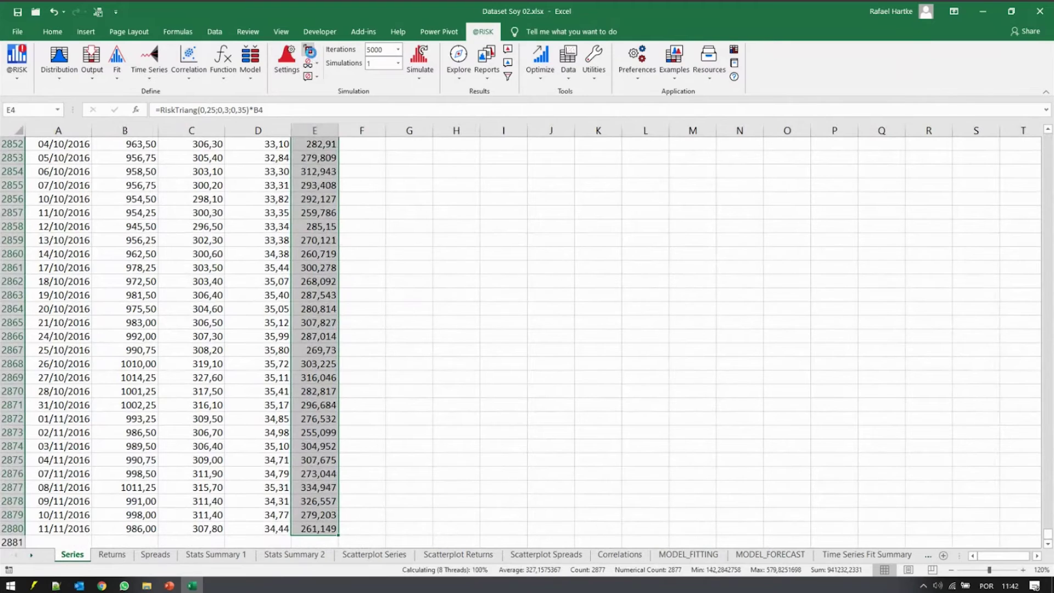
left_click(309, 51)
- Select price columns B to D and move to the Spreads sheet
key("ctrl+Home")
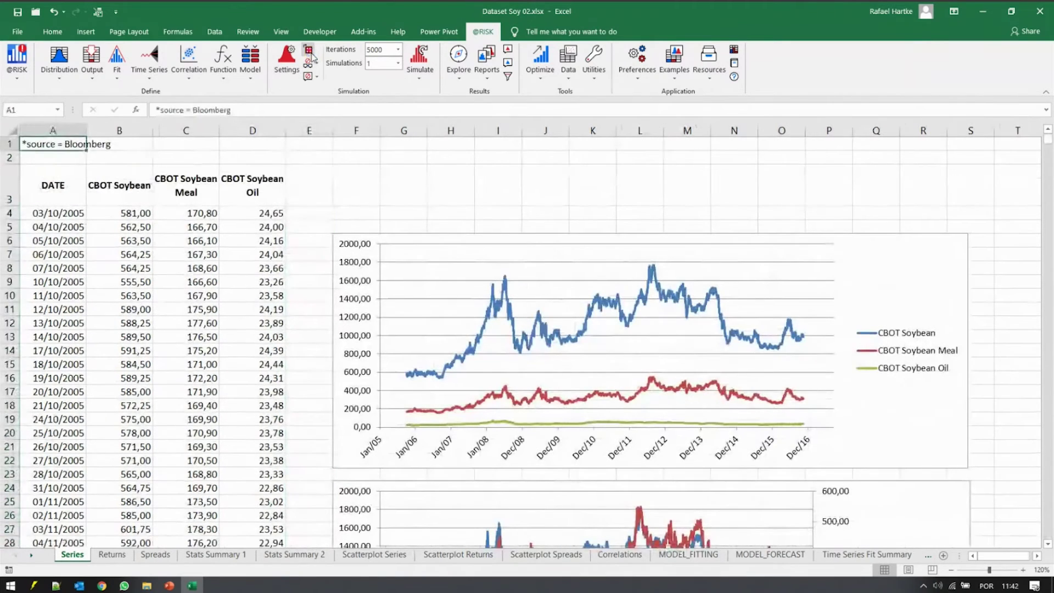
left_click(137, 130)
left_click_drag(136, 130, 250, 122)
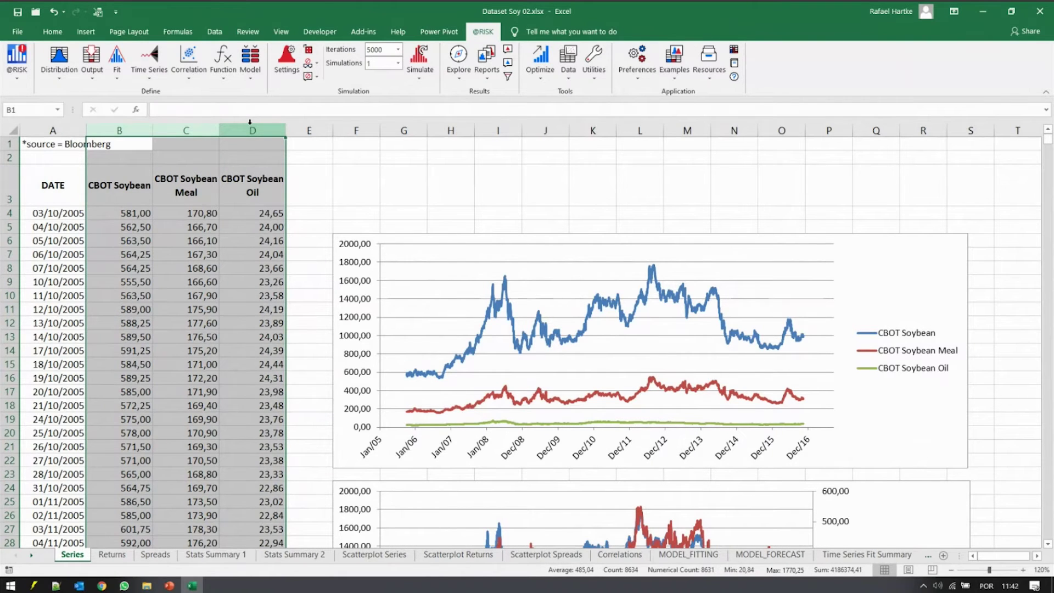
key("ctrl+Page_Down")
key("ctrl+Page_Down")
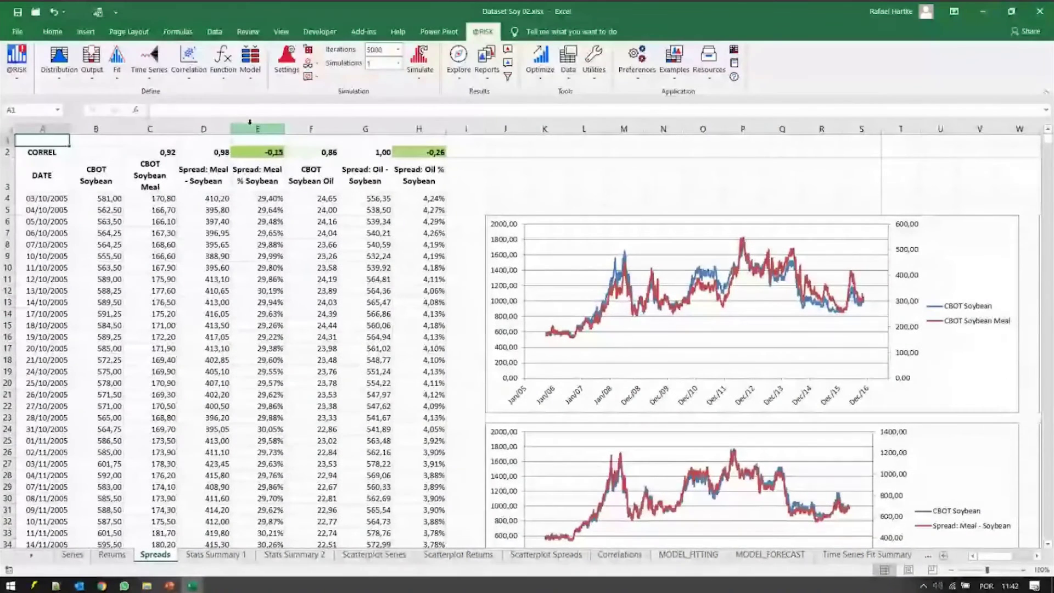
- Confirm the Meal - Soybean spread formula =B4-C4 in D4
left_click(85, 129)
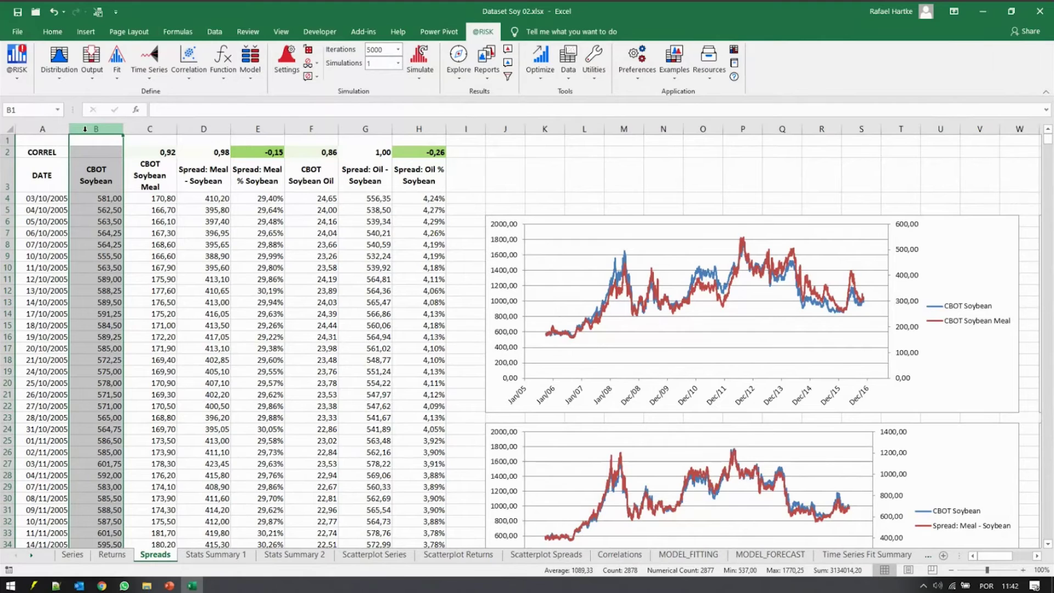
left_click(202, 128)
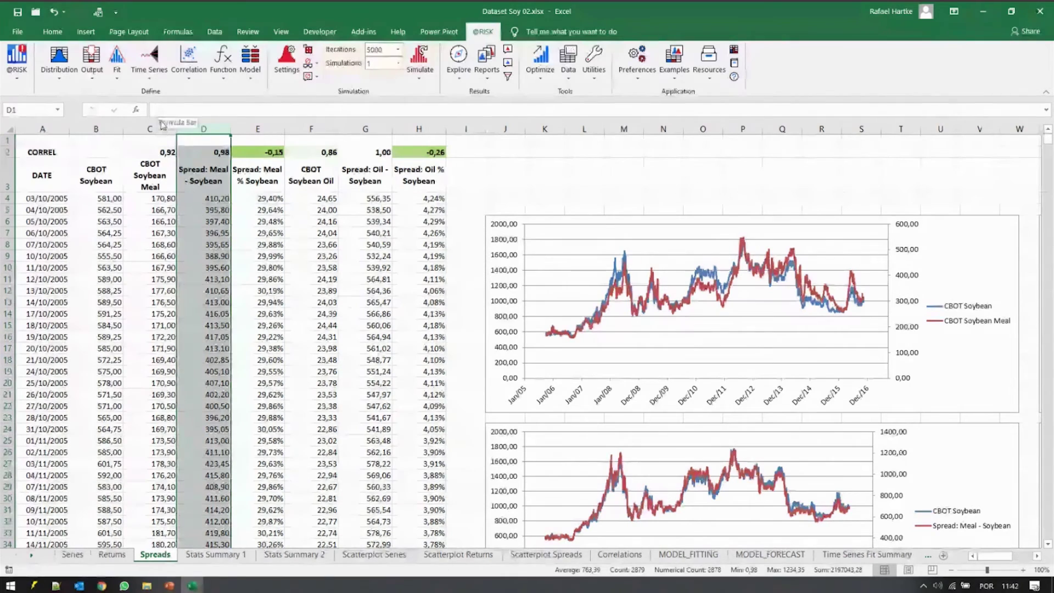
double_click(213, 198)
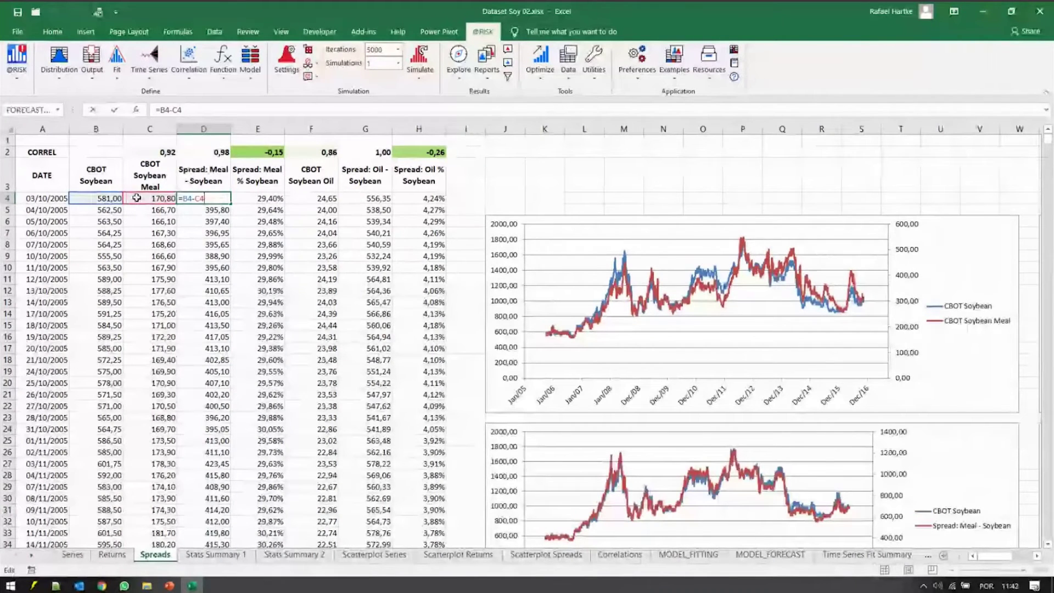
key("Return")
key("Return")
key("Up")
key("Up")
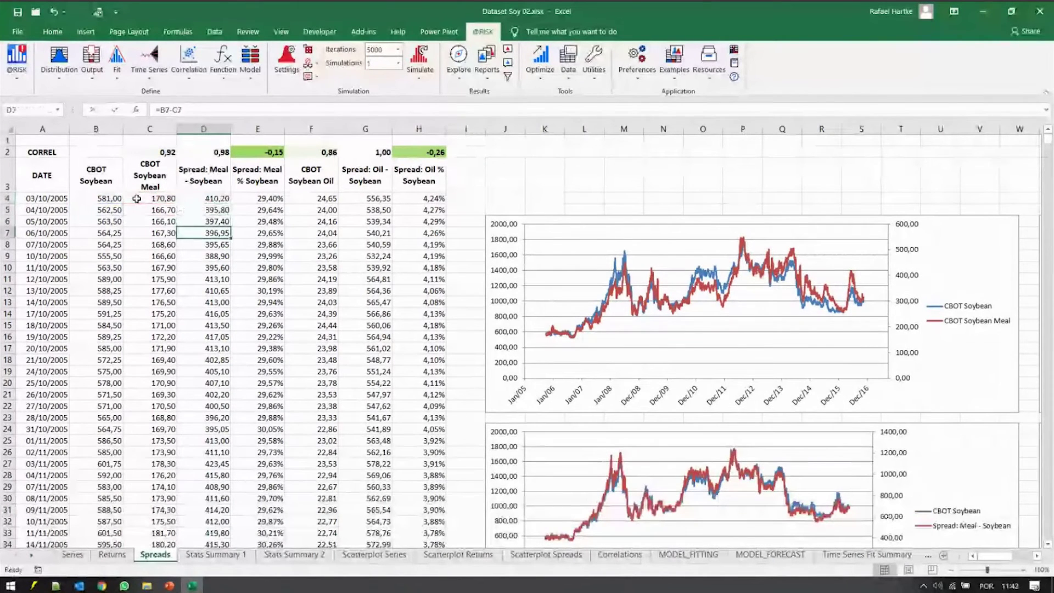
- Check the =IFERROR(C4/B4;"") ratio formulas in E4 through E8, then select columns C to E
key("Right")
key("F2")
key("Escape")
key("Down")
key("F2")
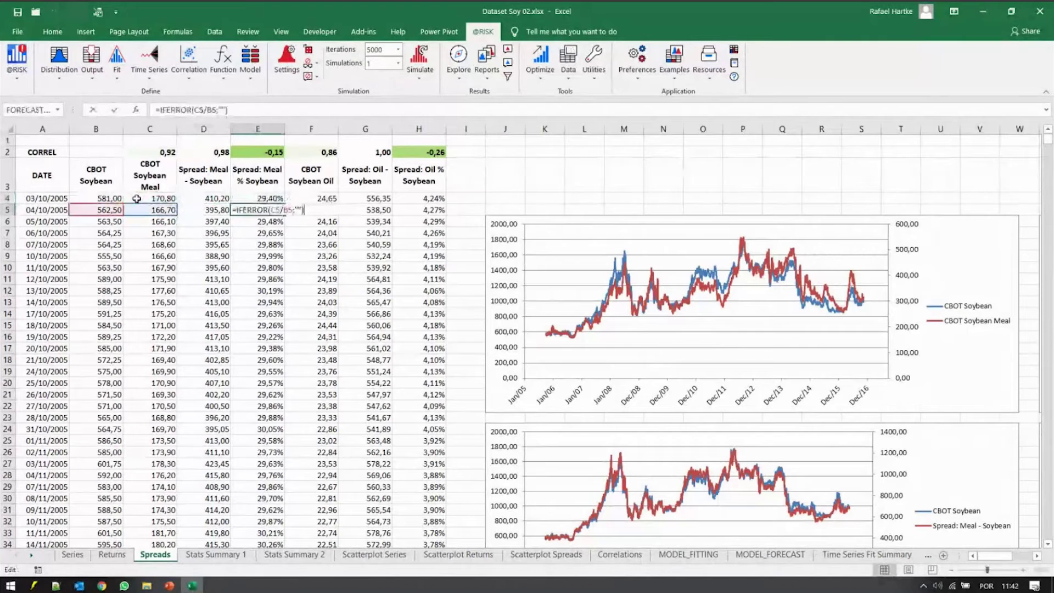
key("Escape")
key("Down")
key("F2")
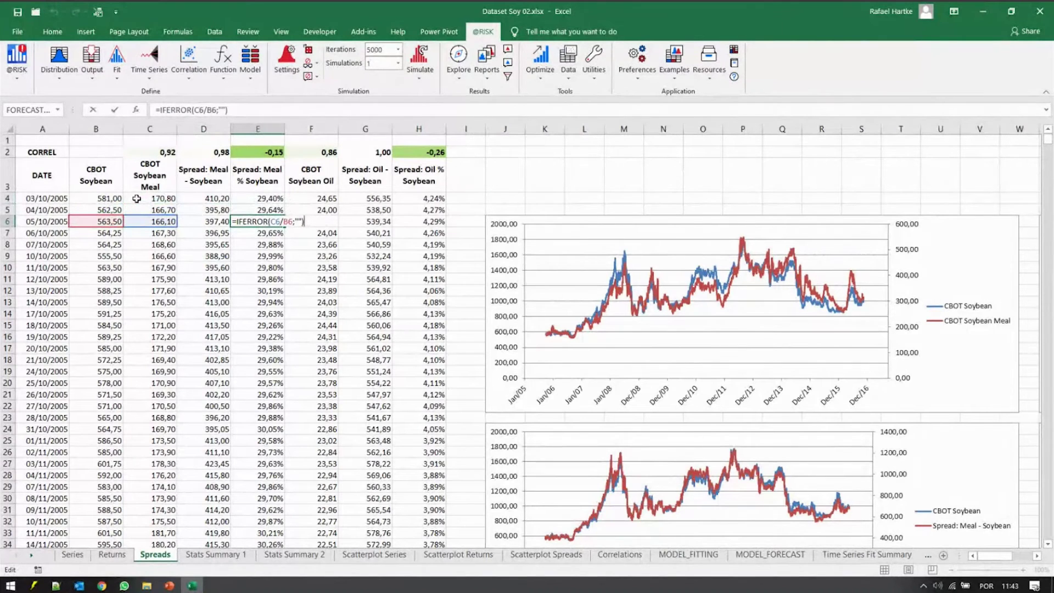
key("Return")
key("F2")
key("Return")
key("F2")
key("Escape")
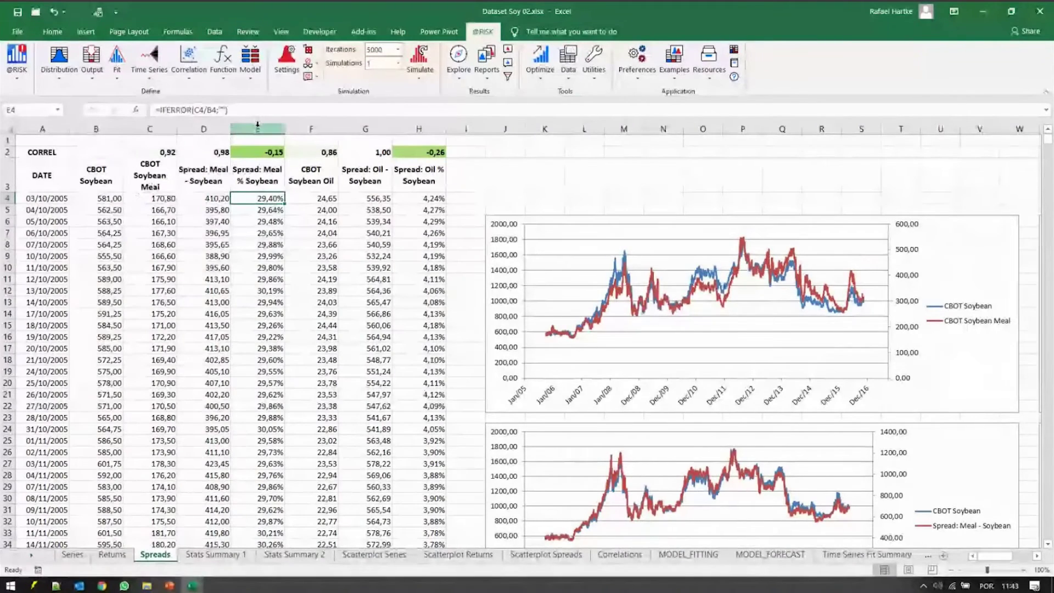
left_click_drag(258, 128, 151, 128)
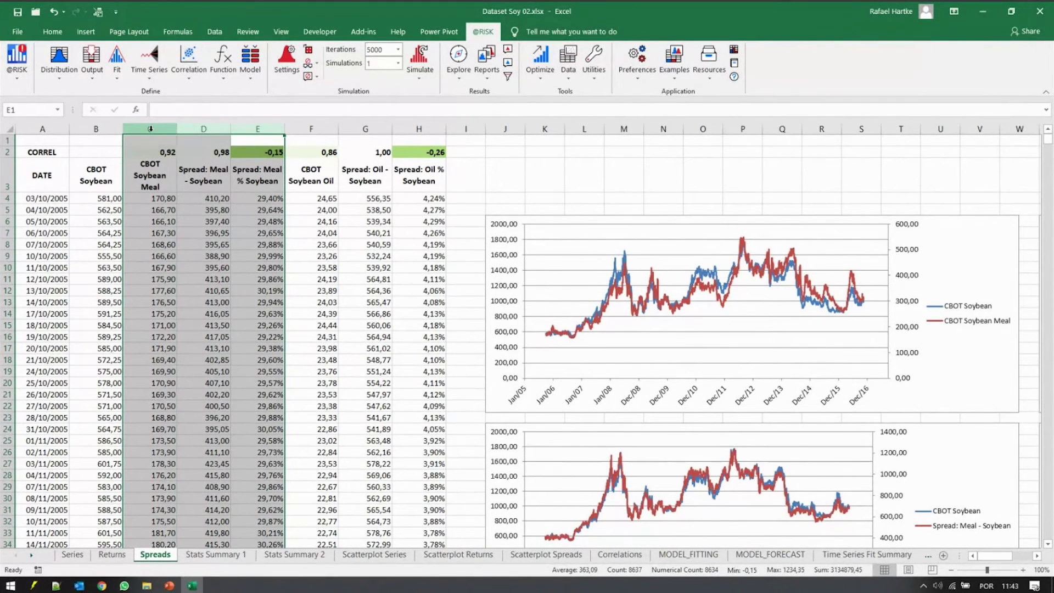
- Select columns B to E and review the RiskDataCorrel formulas in C2, D2 and E2
left_click(97, 128)
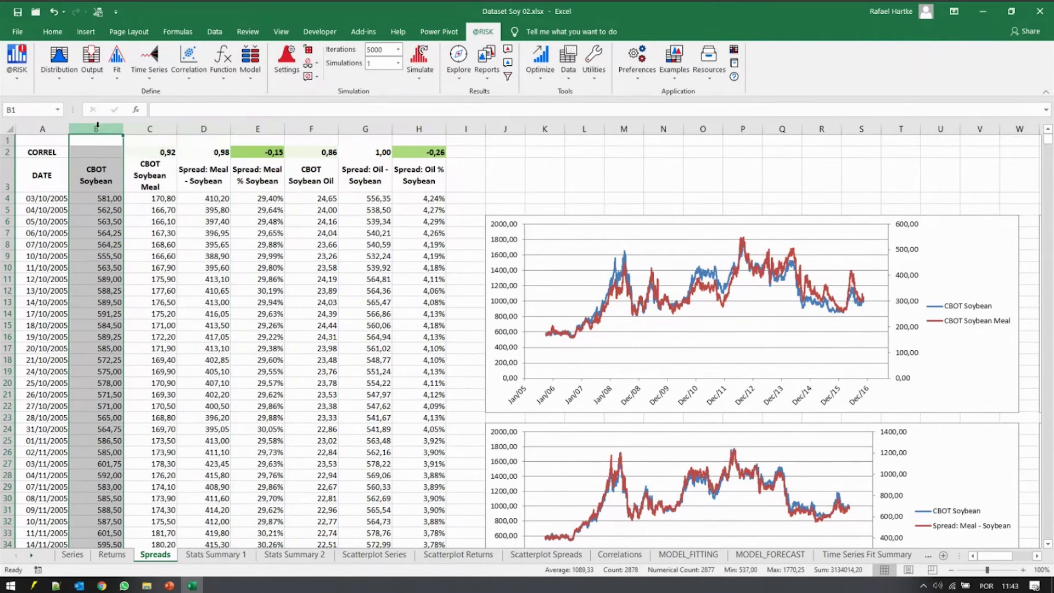
mouse_move(157, 131)
left_mouse_down()
mouse_move(250, 129)
mouse_move(153, 129)
left_mouse_up()
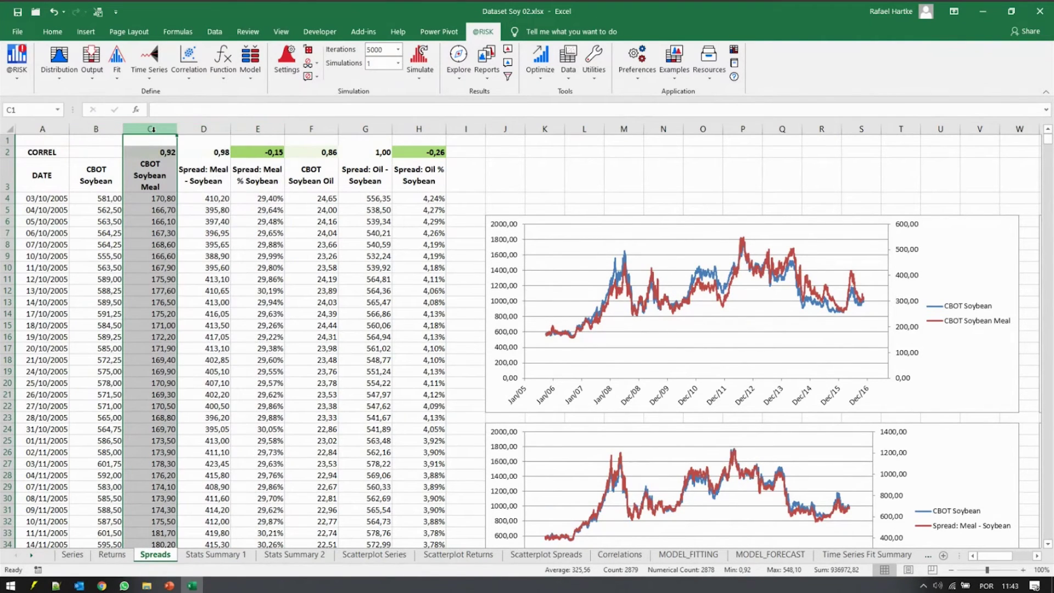
left_click(205, 128)
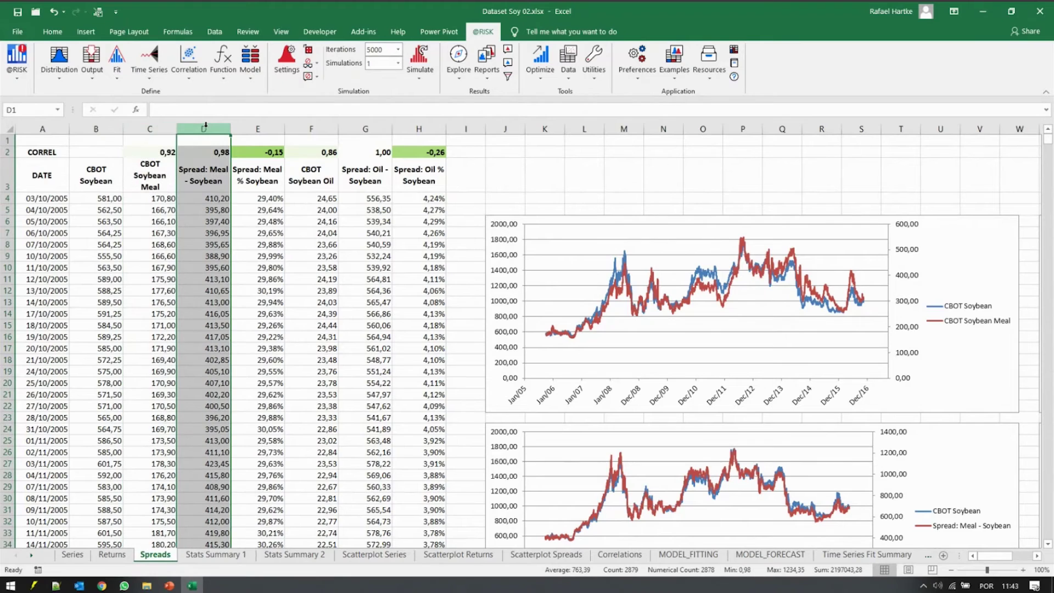
left_click(268, 128)
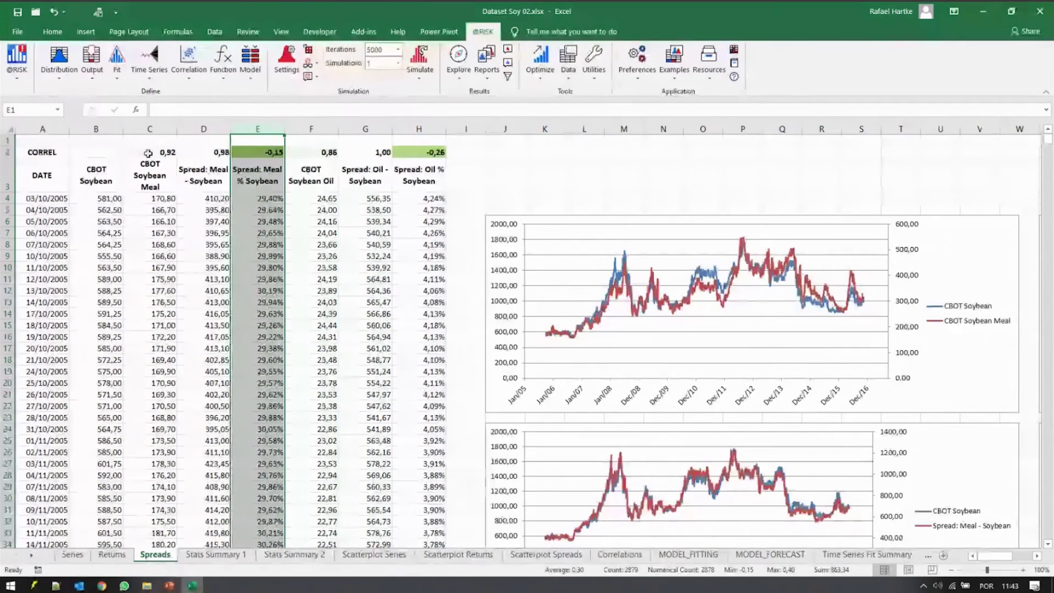
left_click(149, 153)
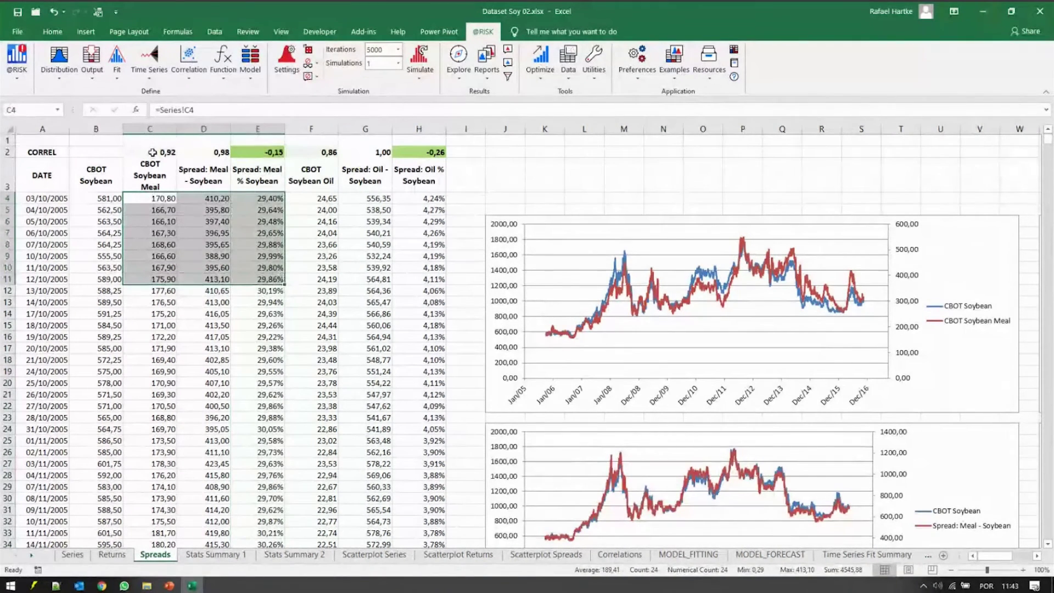
key("F2")
key("Escape")
key("Right")
key("F2")
key("Escape")
key("Right")
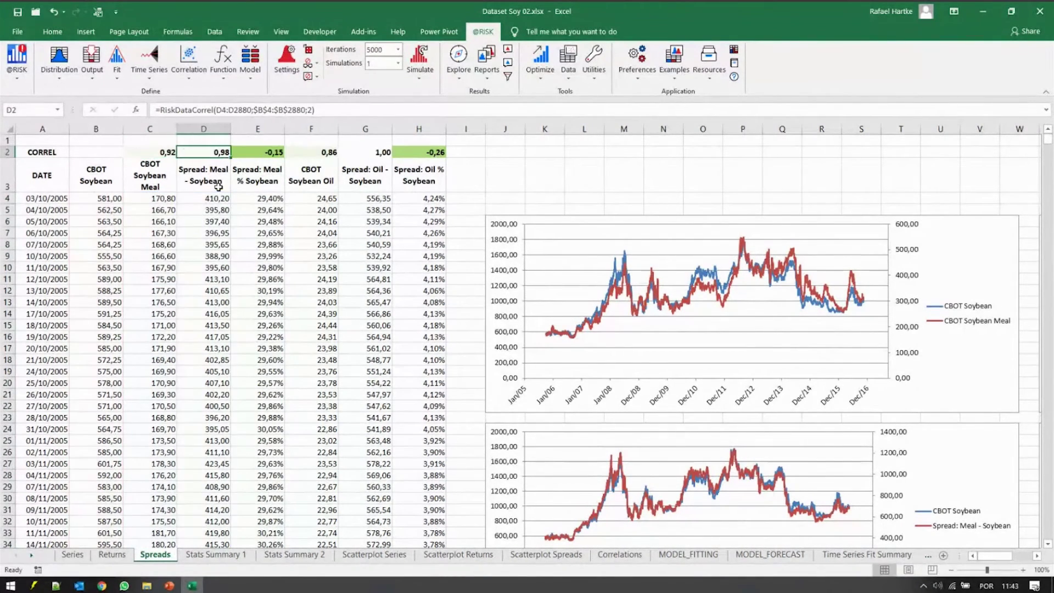
key("F2")
key("Escape")
- Confirm the -0,15 correlation in E2 and select the Meal % Soybean ratios down to row 2880
left_click(256, 127)
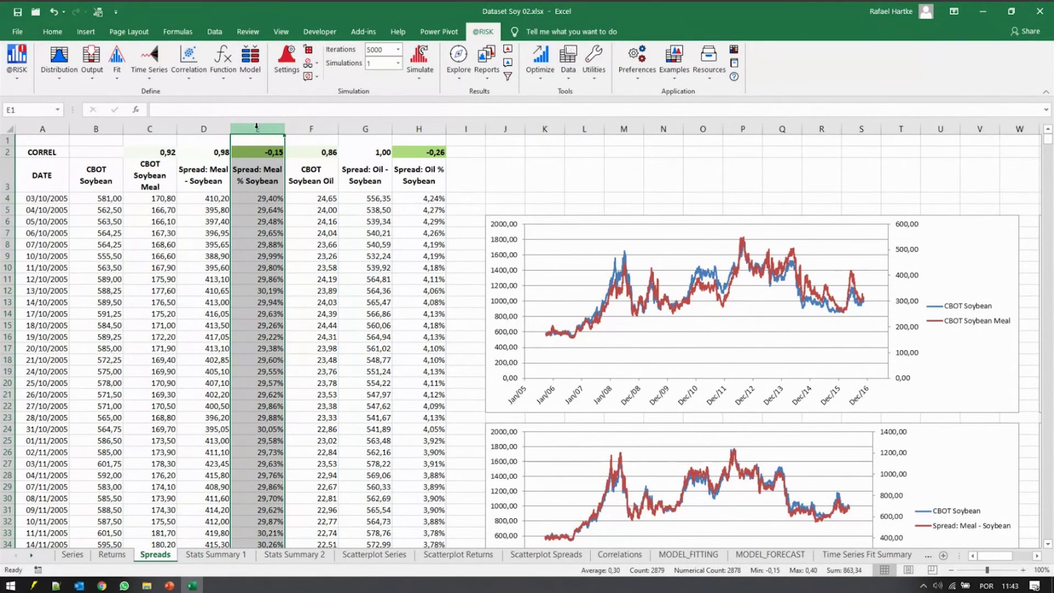
right_click(261, 152)
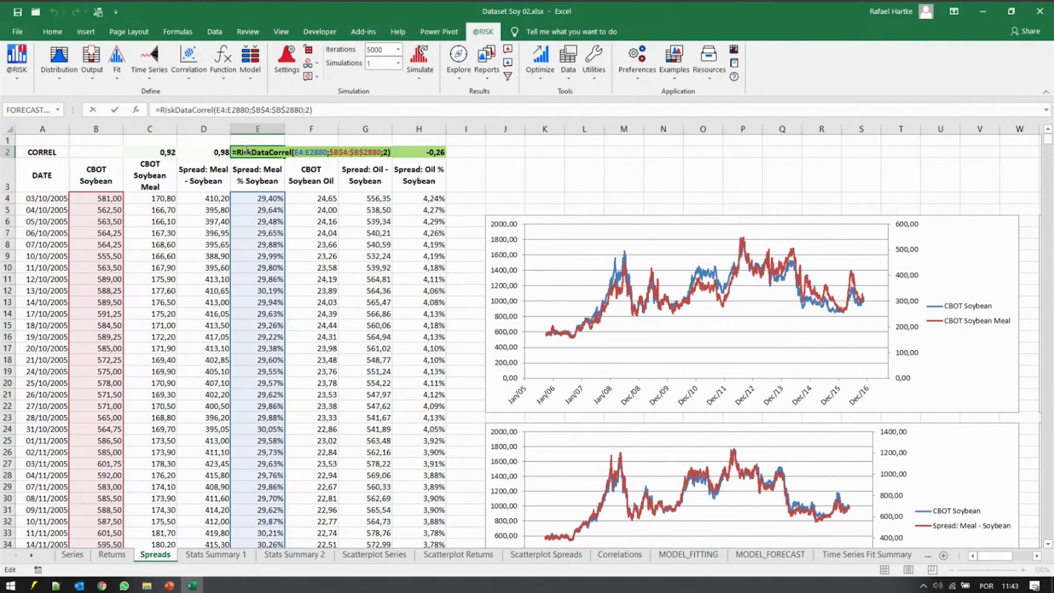
key("Return")
left_click(258, 128)
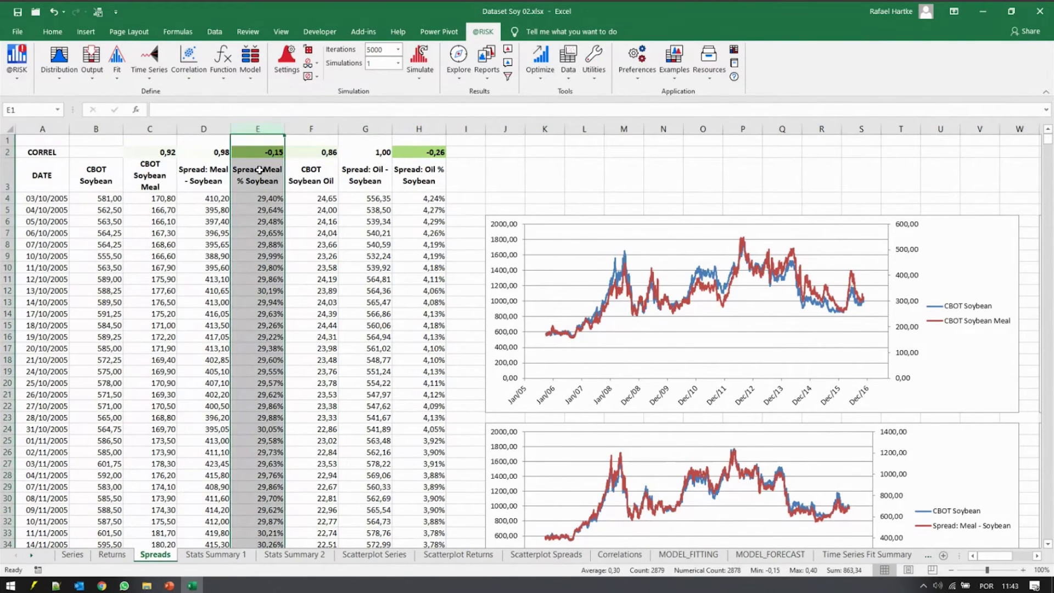
left_click(94, 128)
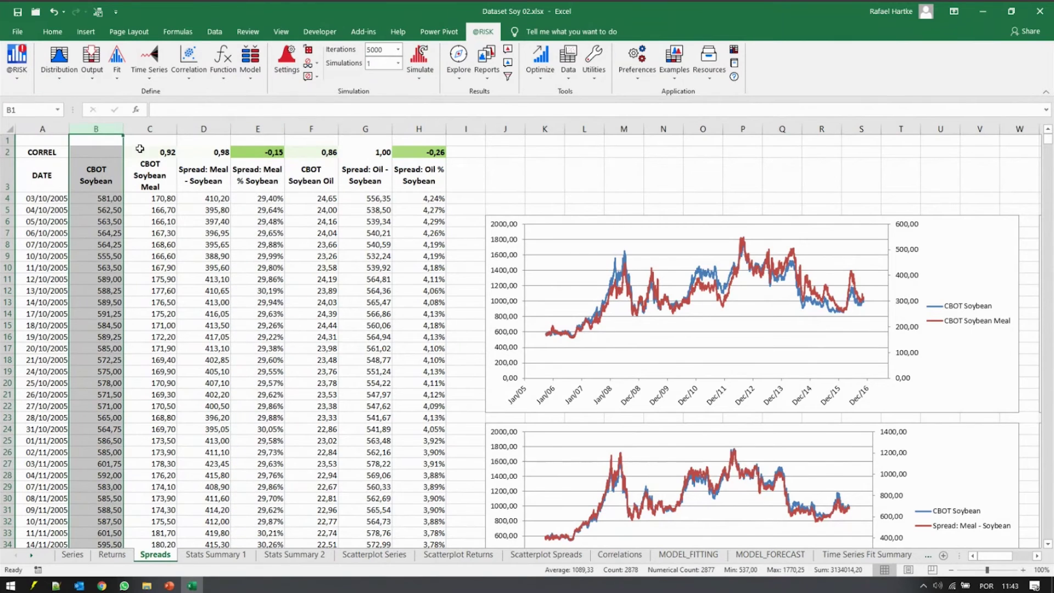
left_click(259, 159)
left_click(259, 152)
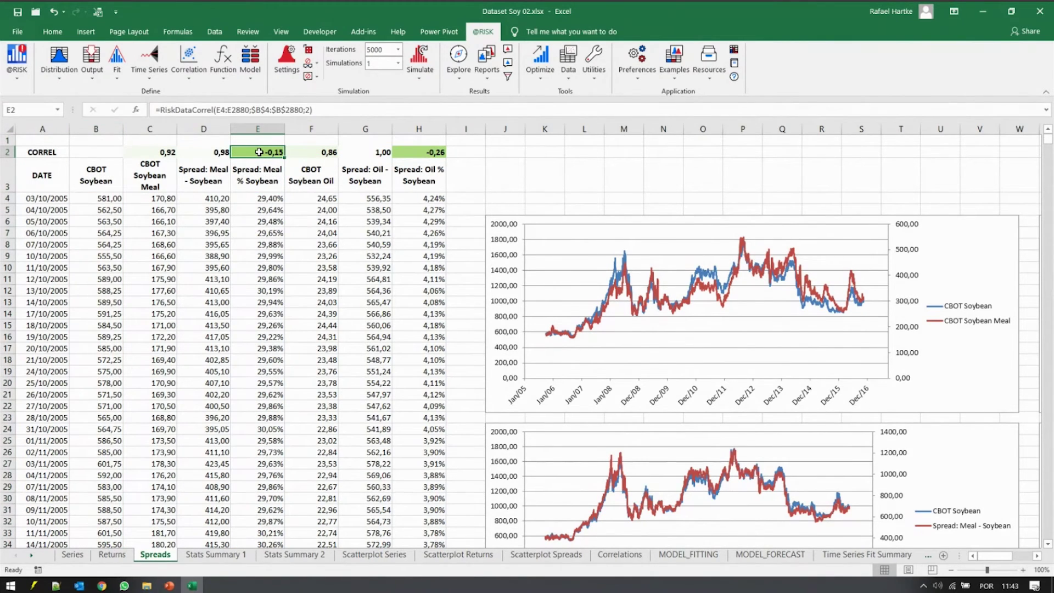
left_click(260, 129)
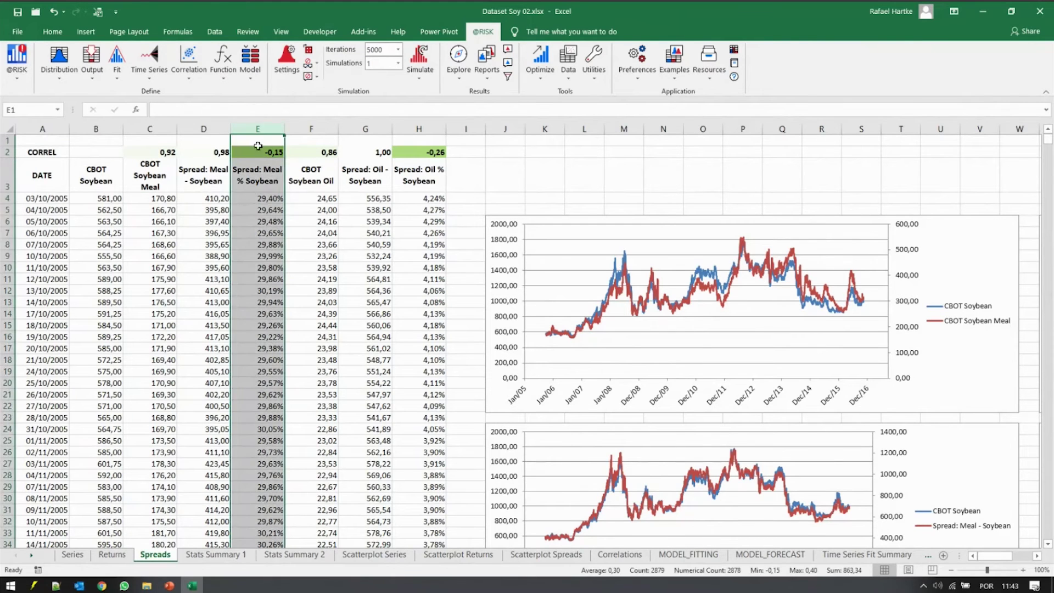
left_click(253, 172)
key("ctrl+shift+Down")
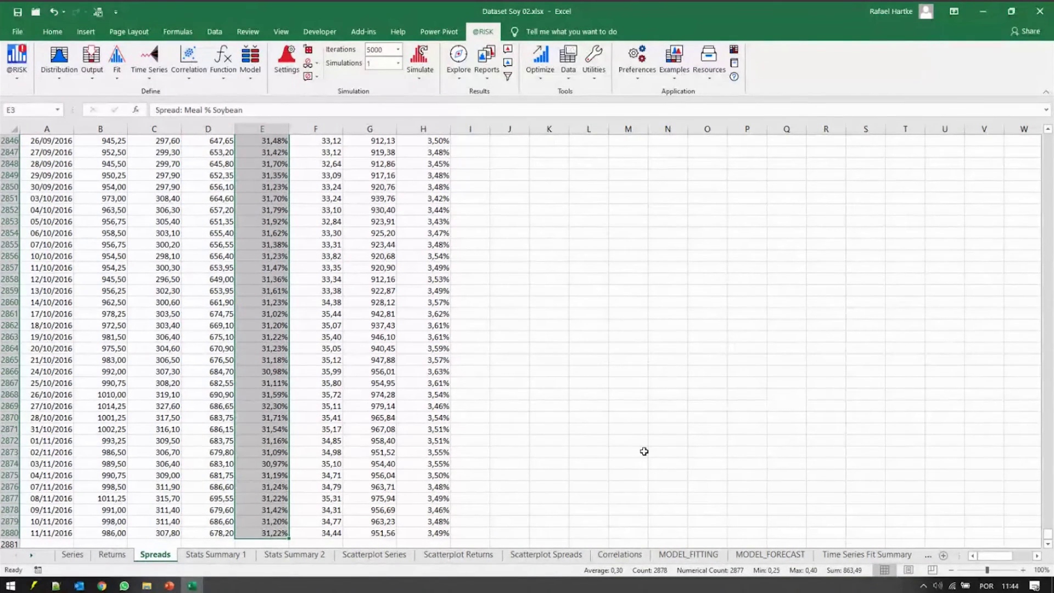
- Select column E (Meal % Soybean) together with column B (CBOT Soybean)
key("ctrl+Home")
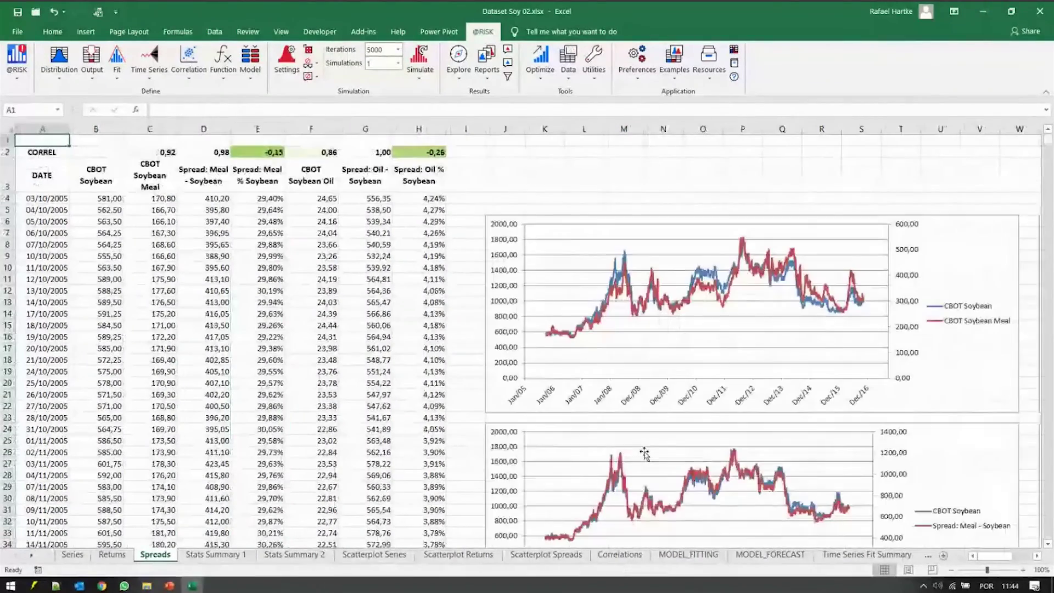
left_click(258, 128)
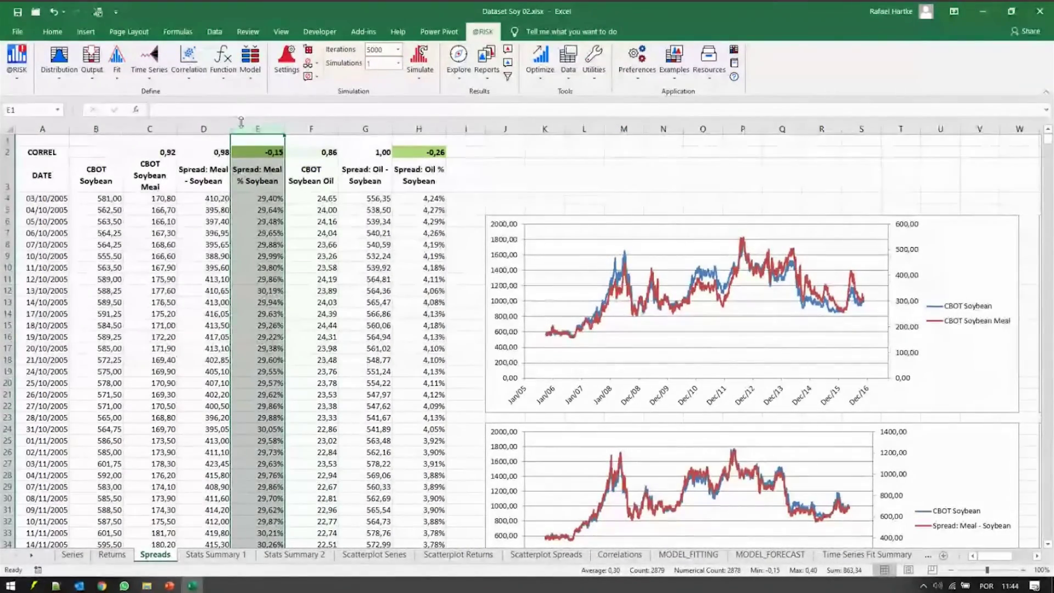
left_click(151, 128)
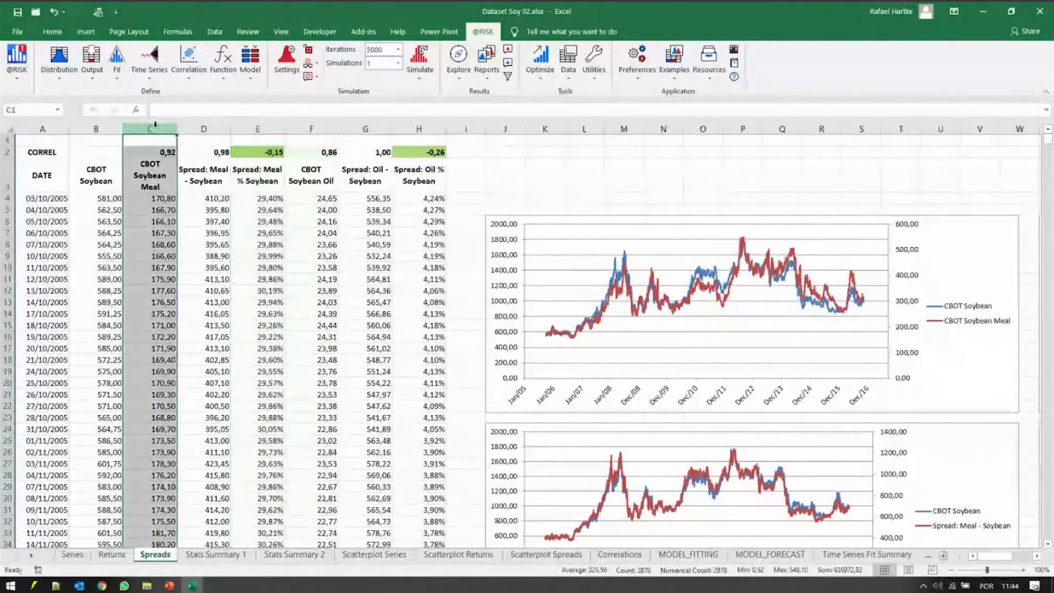
left_click(105, 124)
left_click(249, 127)
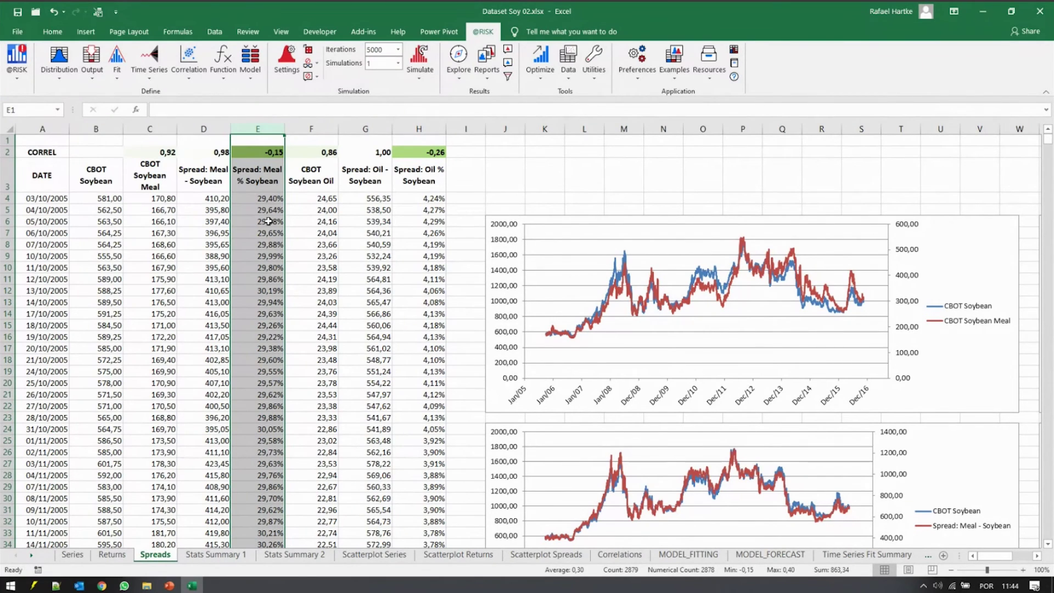
left_click(94, 129, "ctrl")
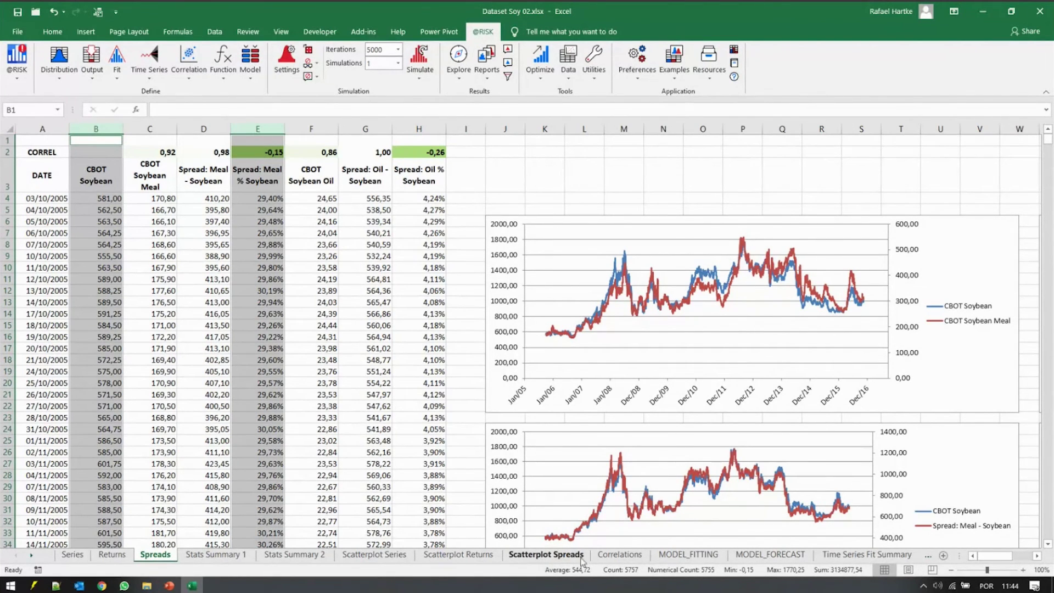
- On the Scatterplot Series sheet, select the Soybean Meal vs Soybean scatterplot and its data points
left_click(383, 561)
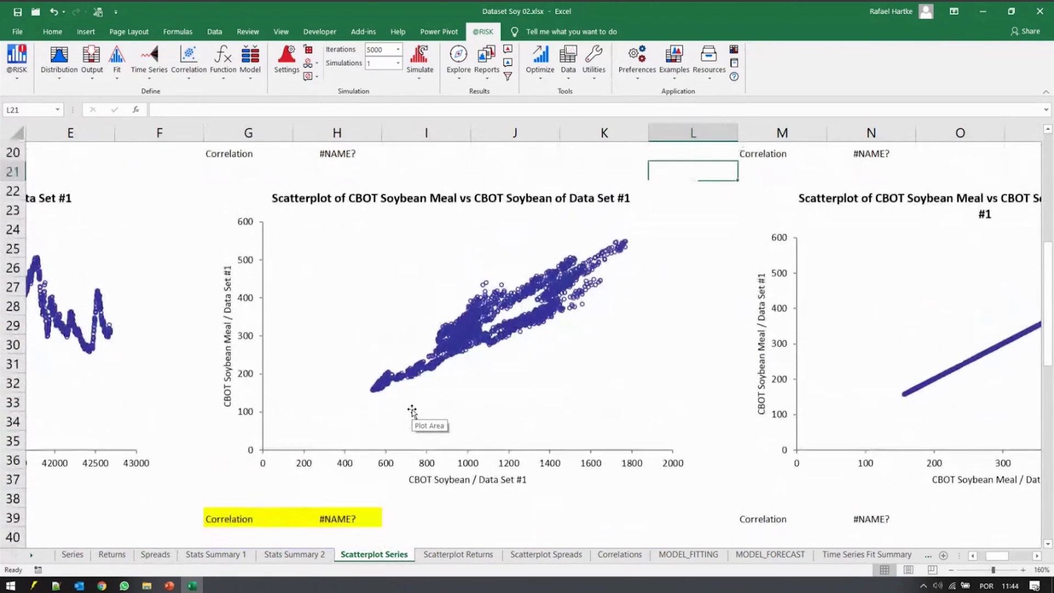
scroll(411, 410, "up", 2)
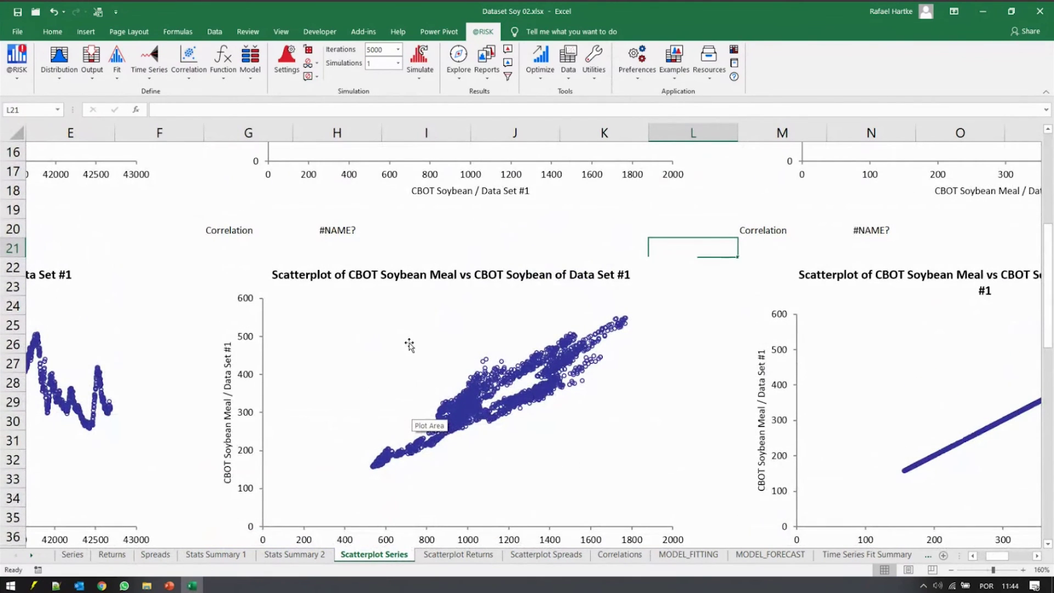
scroll(521, 365, "up", 3)
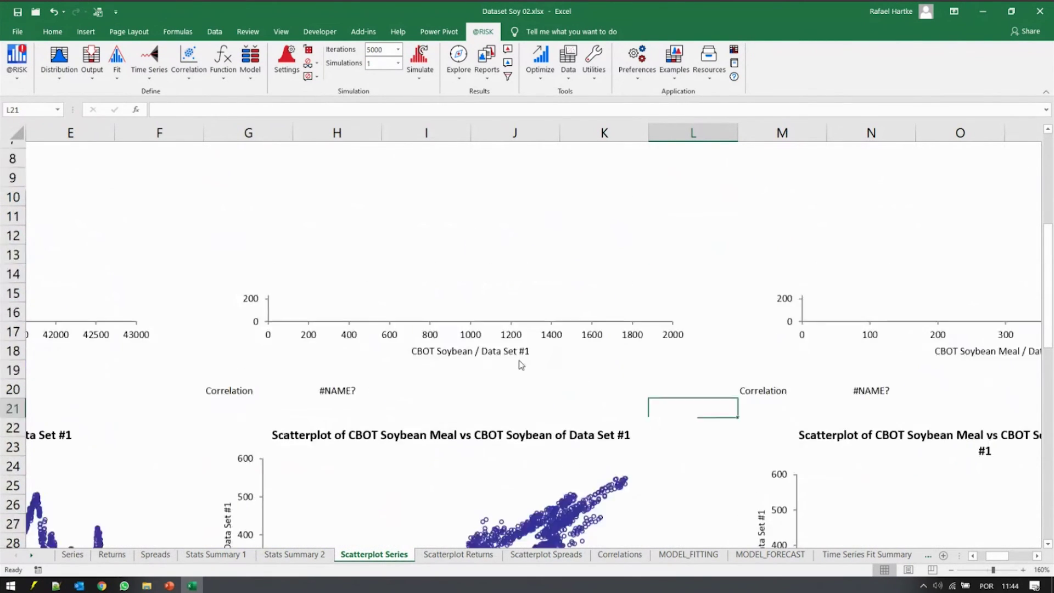
scroll(522, 368, "down", 4)
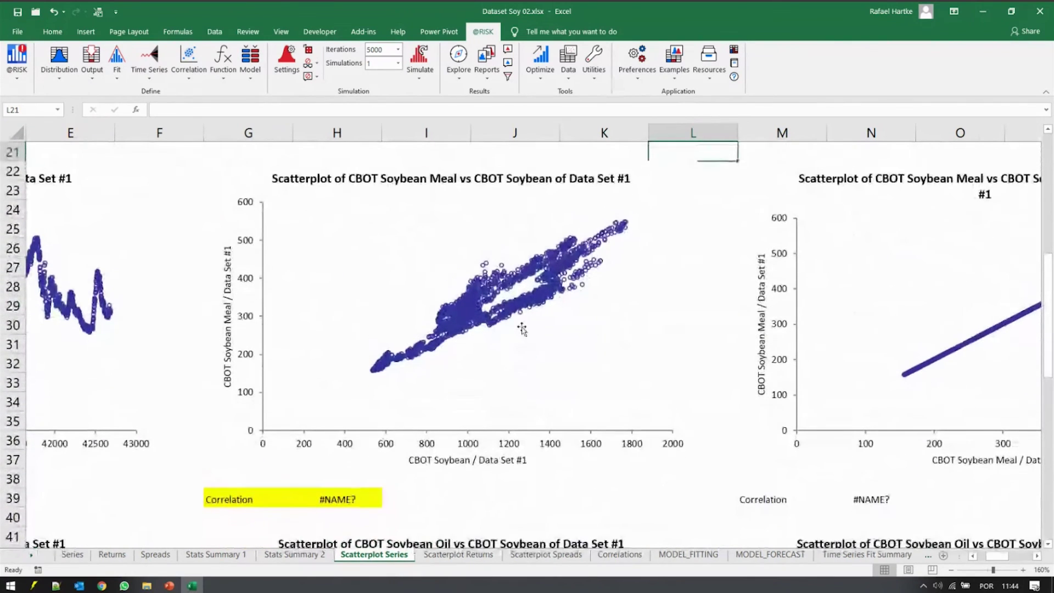
left_click(522, 329)
left_click(492, 317)
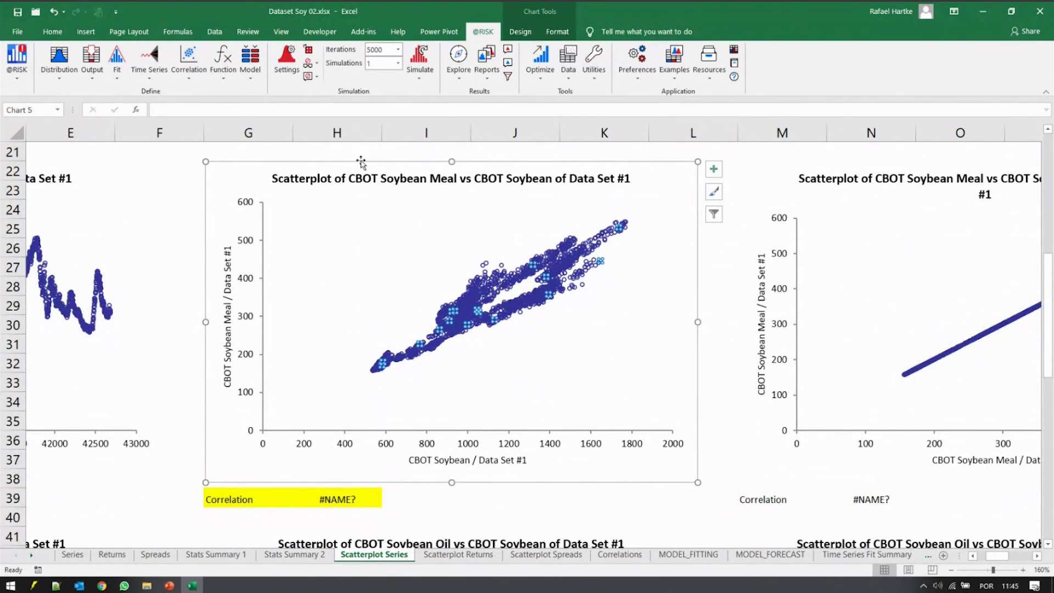